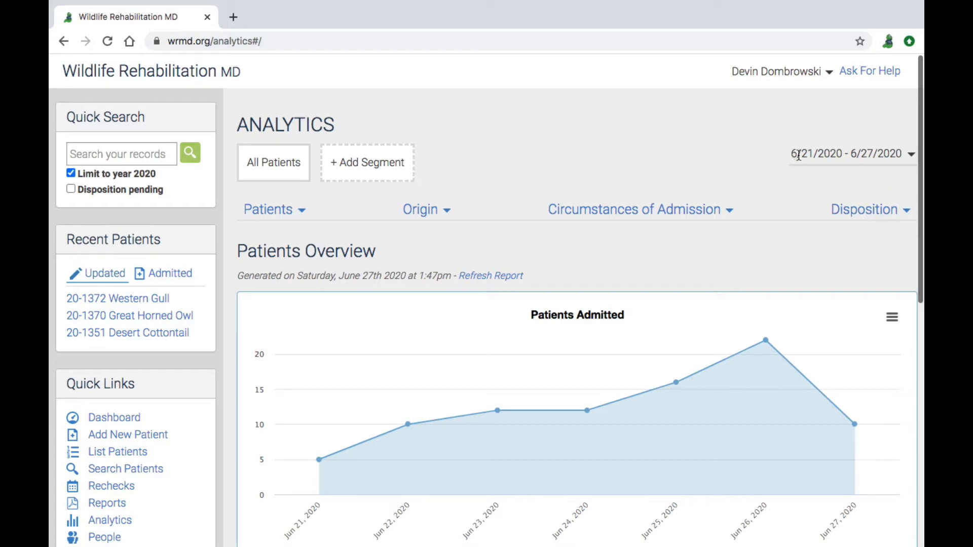
- Open the analytics date range settings and set the dates to This month
click(911, 157)
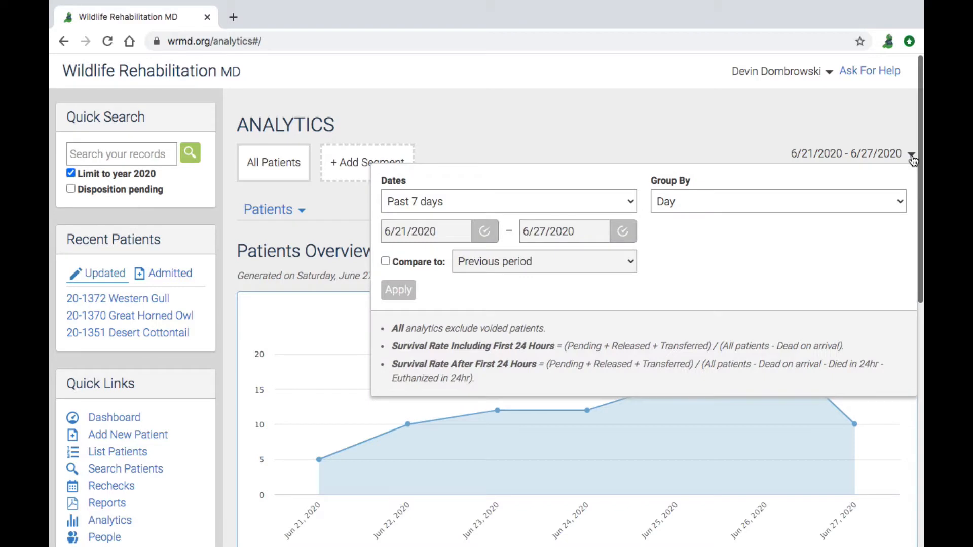
click(464, 201)
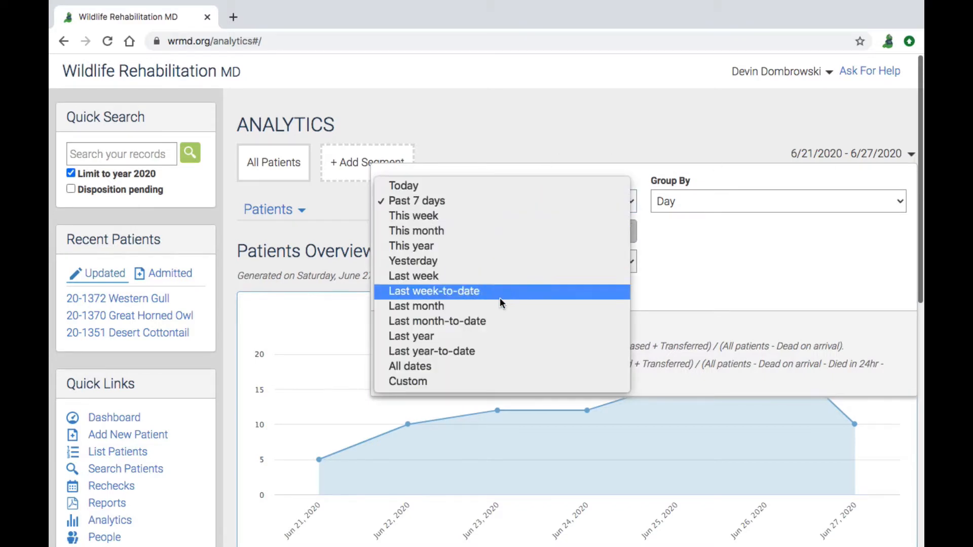
click(491, 230)
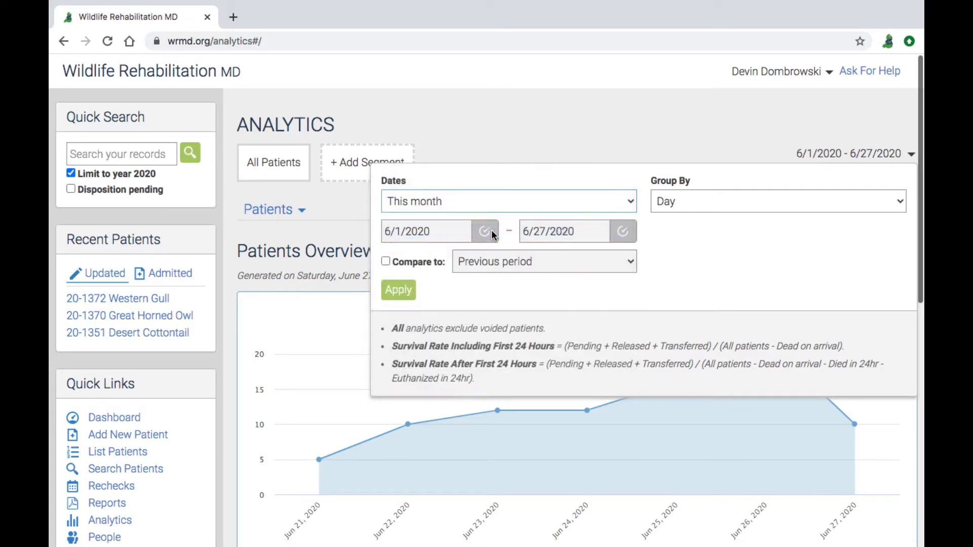
- Try a custom start date of 6/4/2020 and return it to 6/1/2020
click(433, 233)
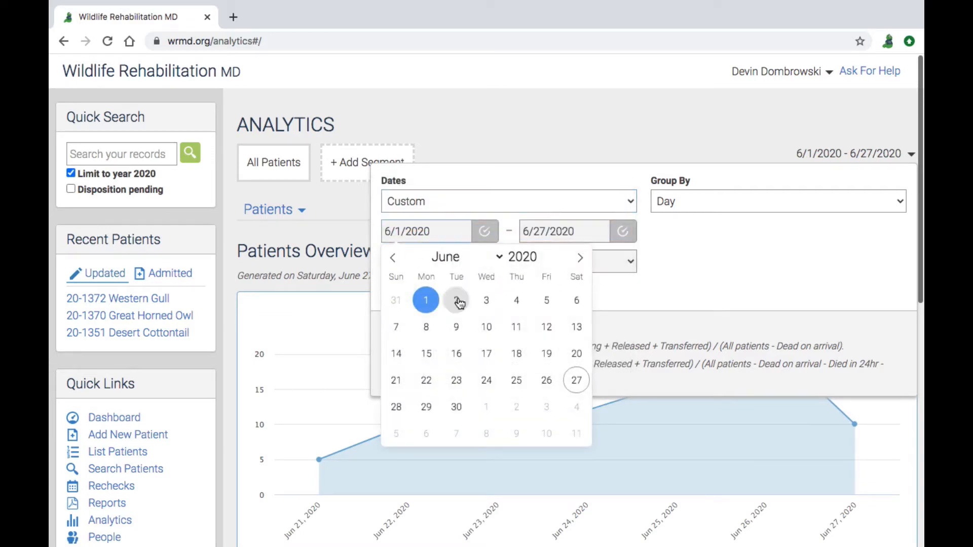
click(517, 304)
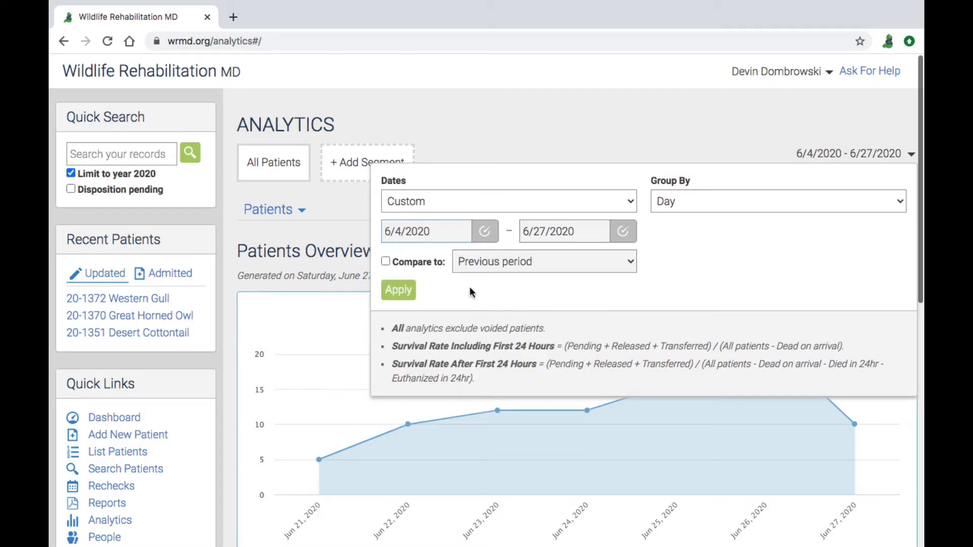
click(419, 231)
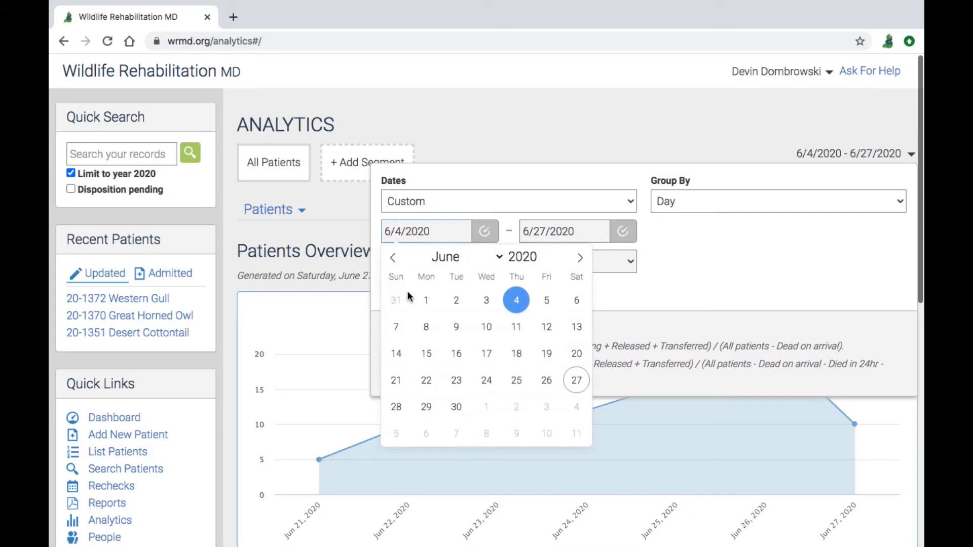
click(424, 300)
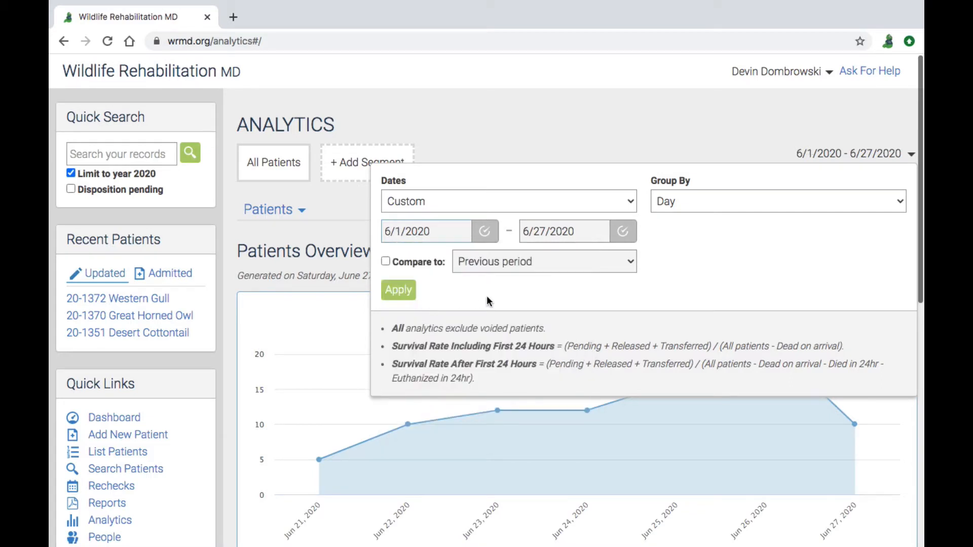
- Enable comparison with the Previous period and set the date range to This month
click(428, 266)
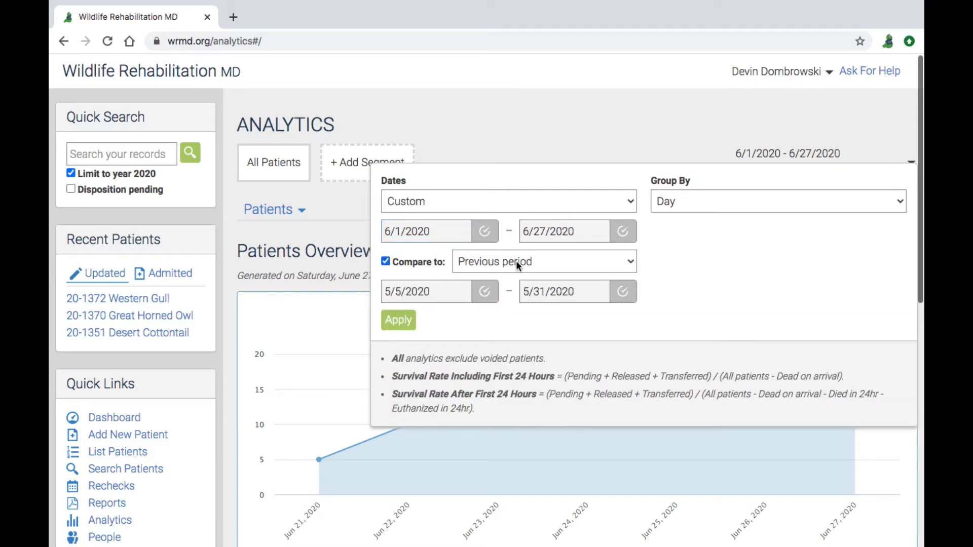
click(622, 262)
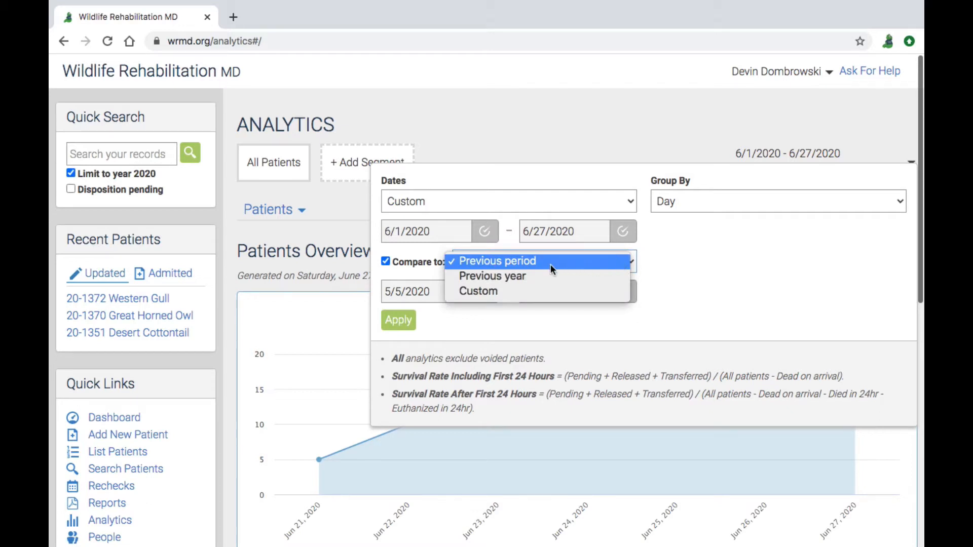
click(436, 200)
click(437, 201)
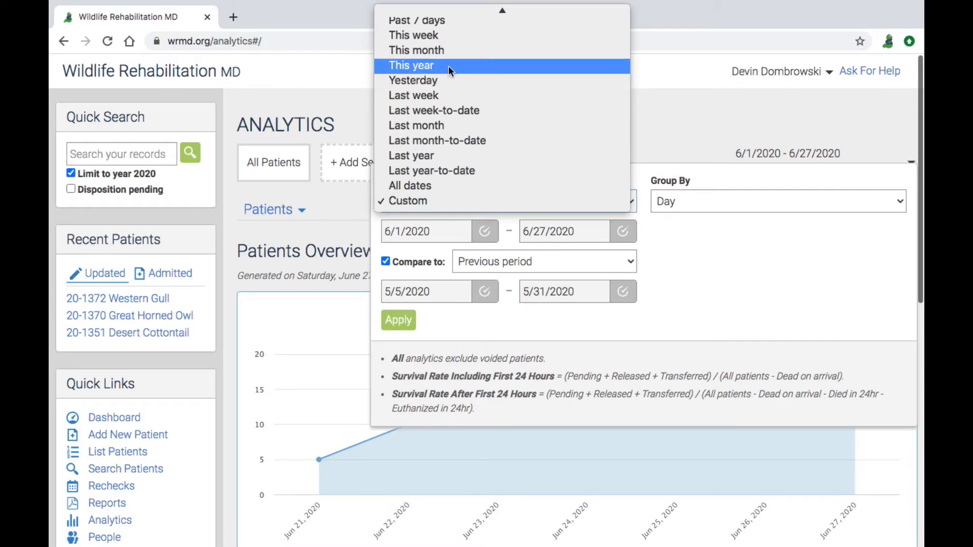
click(449, 49)
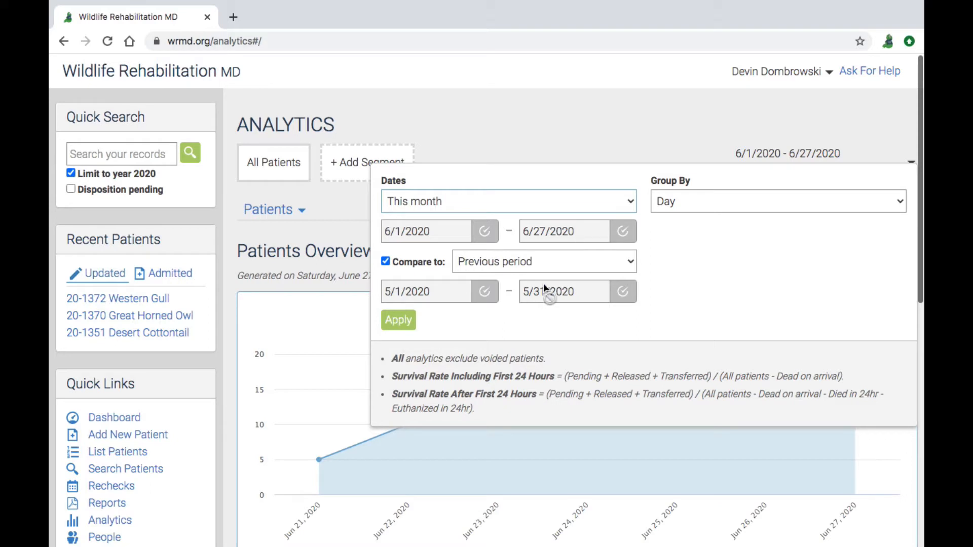
- Set the comparison period to Previous year and apply the date settings to the report
click(568, 262)
click(561, 277)
click(720, 196)
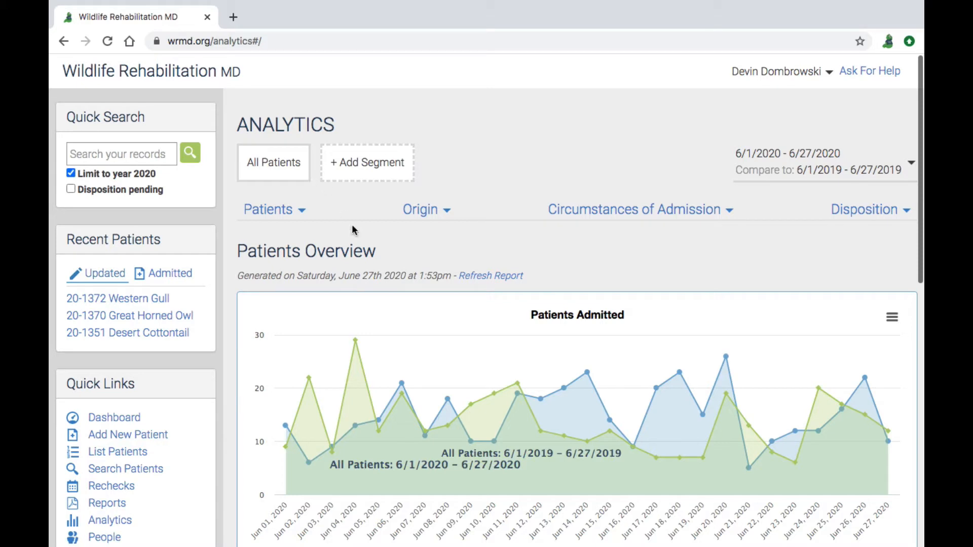
- Filter the patient segment by the taxonomic class Aves and reset it to All Patients
click(269, 174)
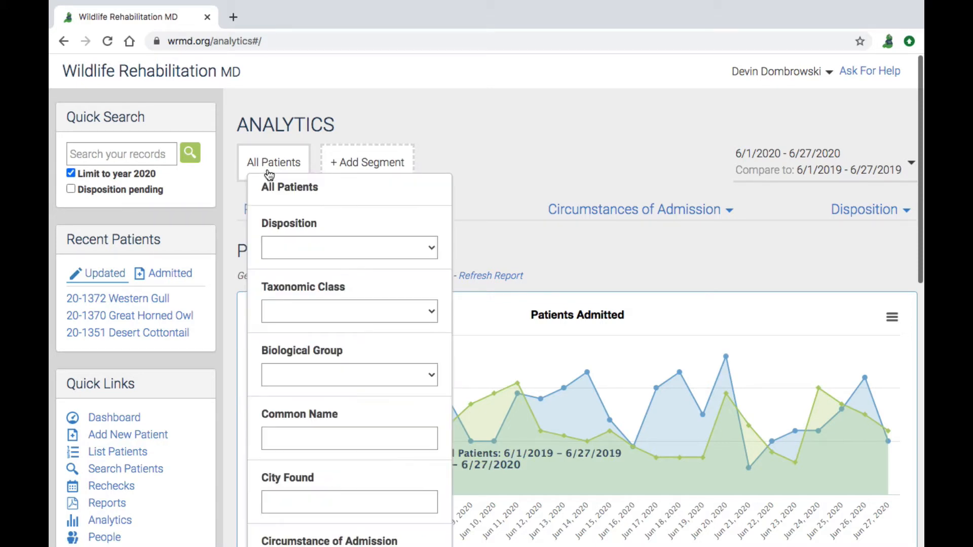
scroll(258, 208, down, 3)
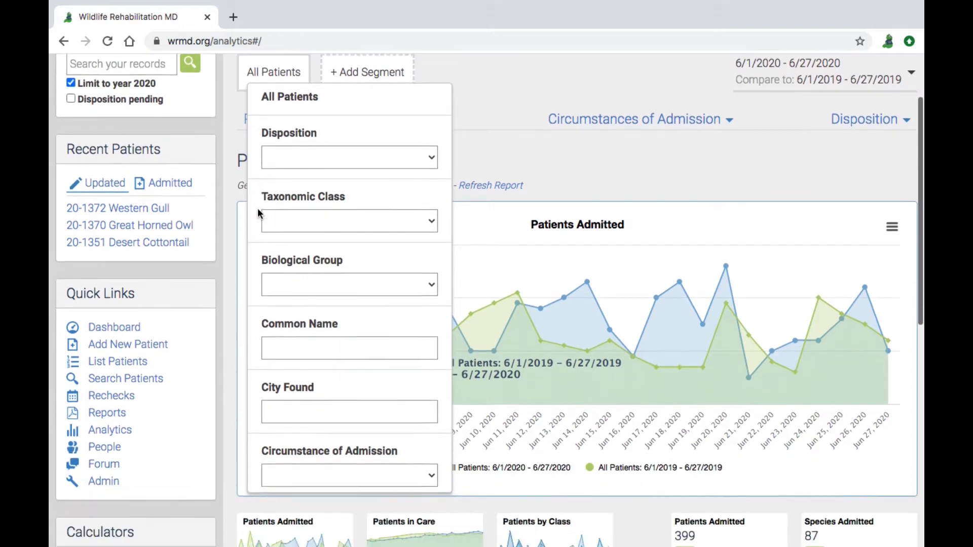
scroll(258, 208, up, 2)
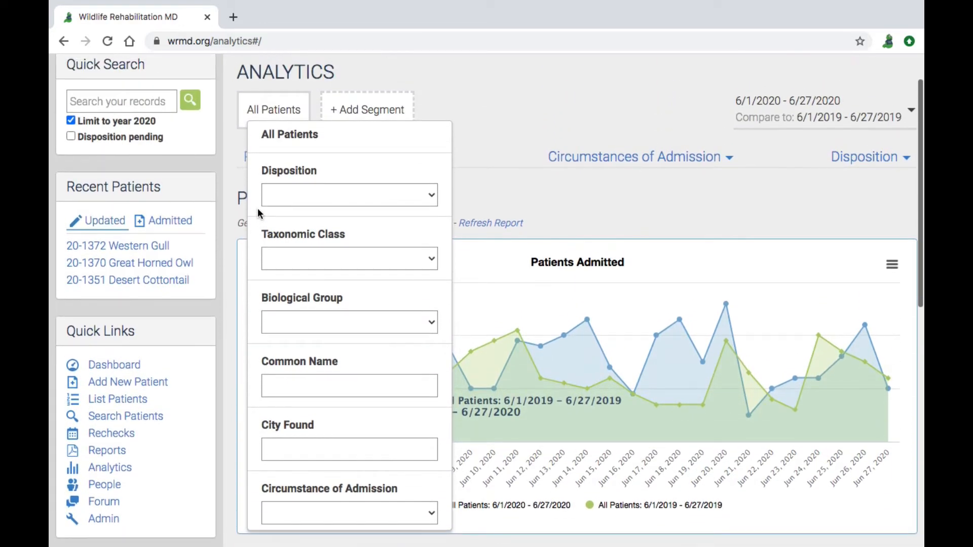
click(336, 260)
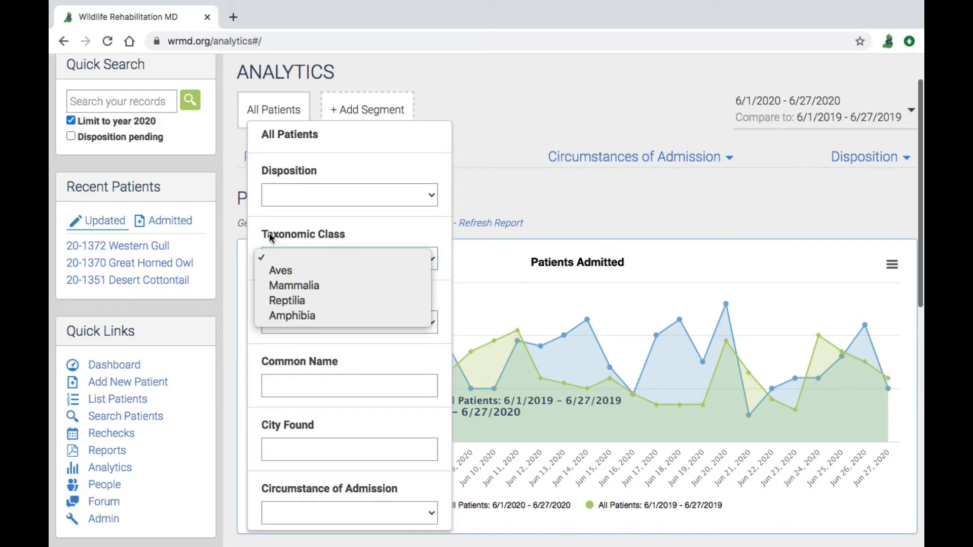
click(303, 271)
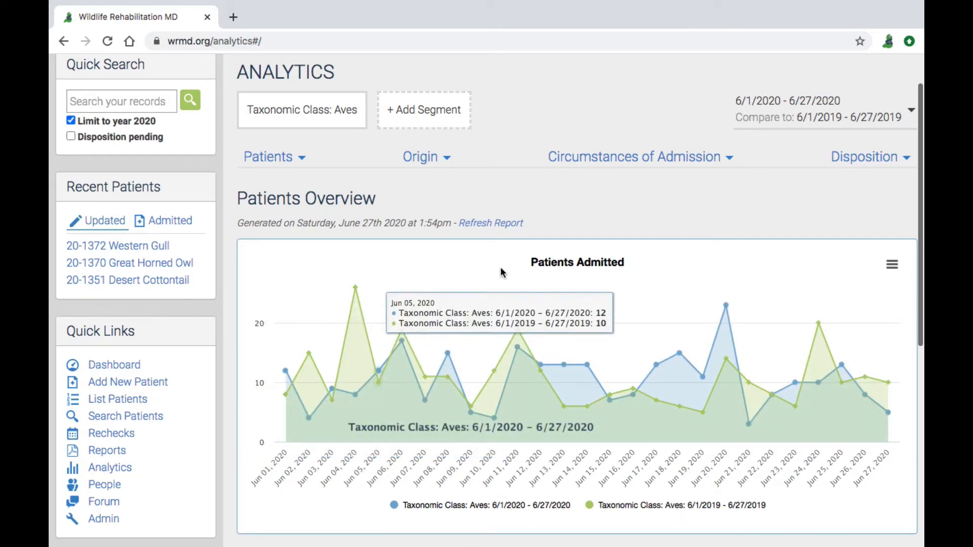
click(291, 114)
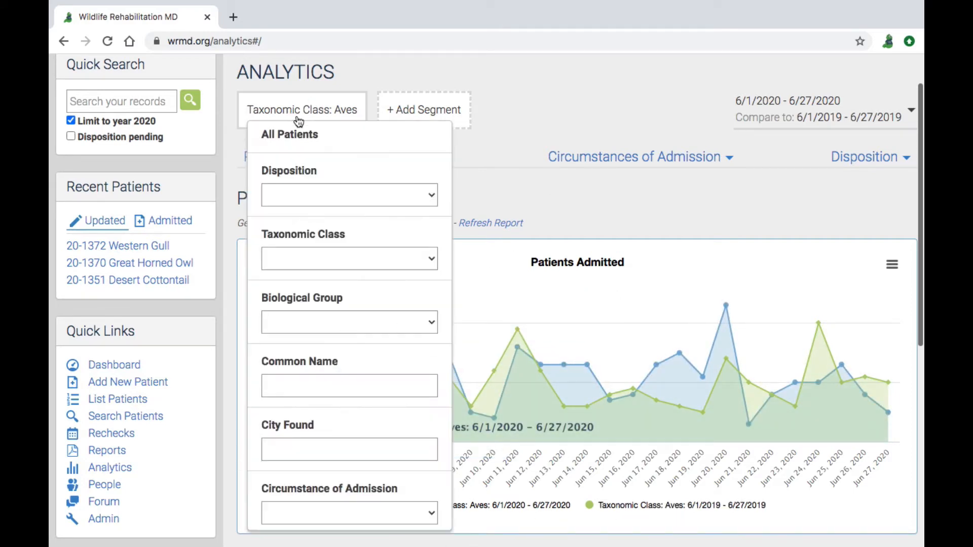
click(284, 132)
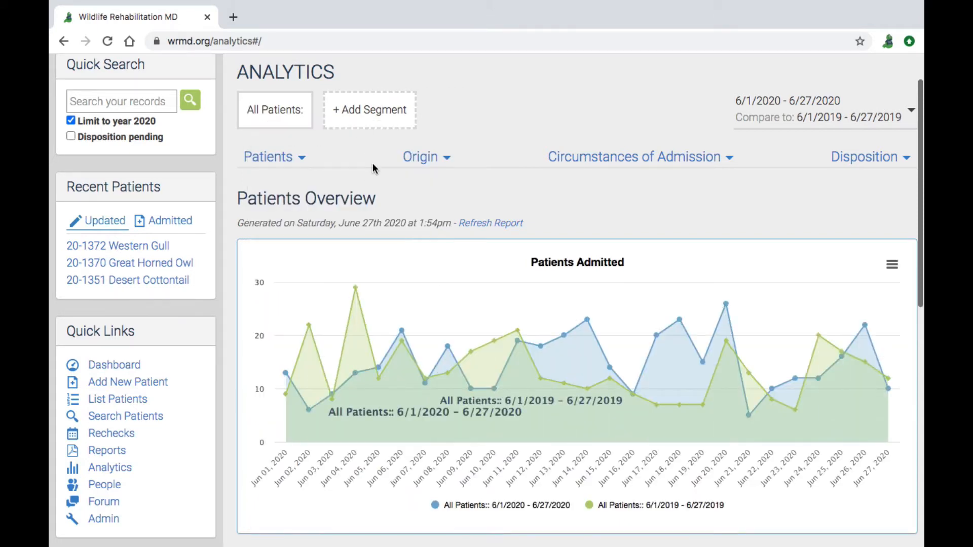
- Change the All Patients segment to the taxonomic class Aves
click(285, 110)
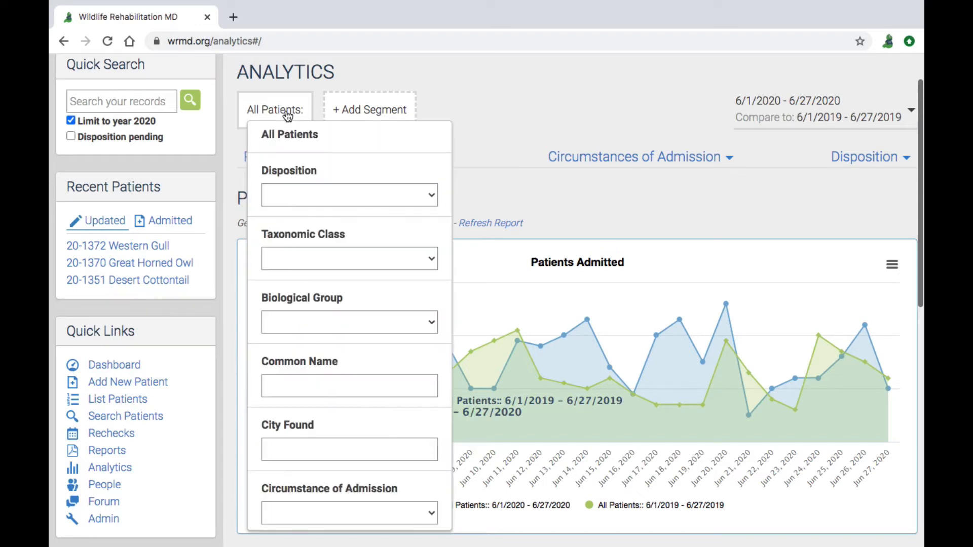
click(325, 255)
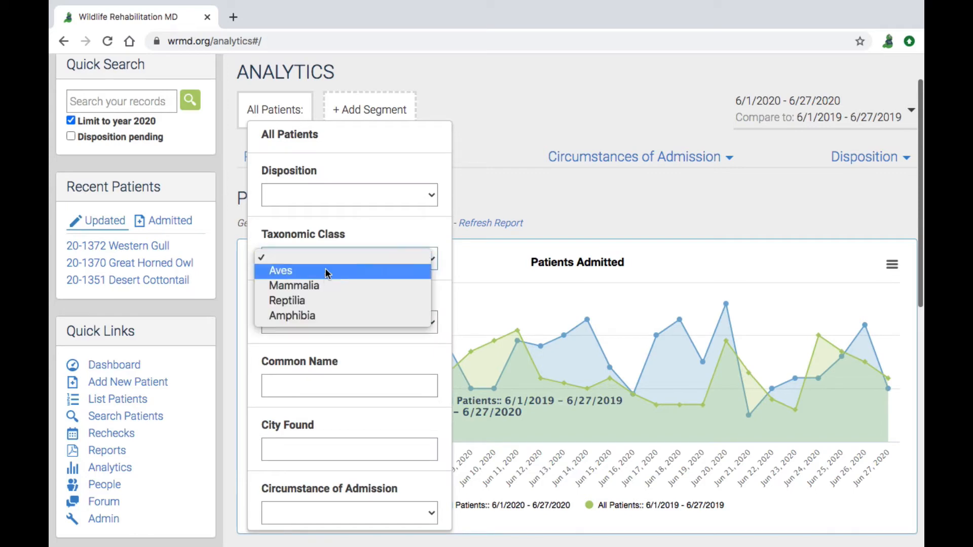
click(326, 264)
click(330, 260)
click(330, 269)
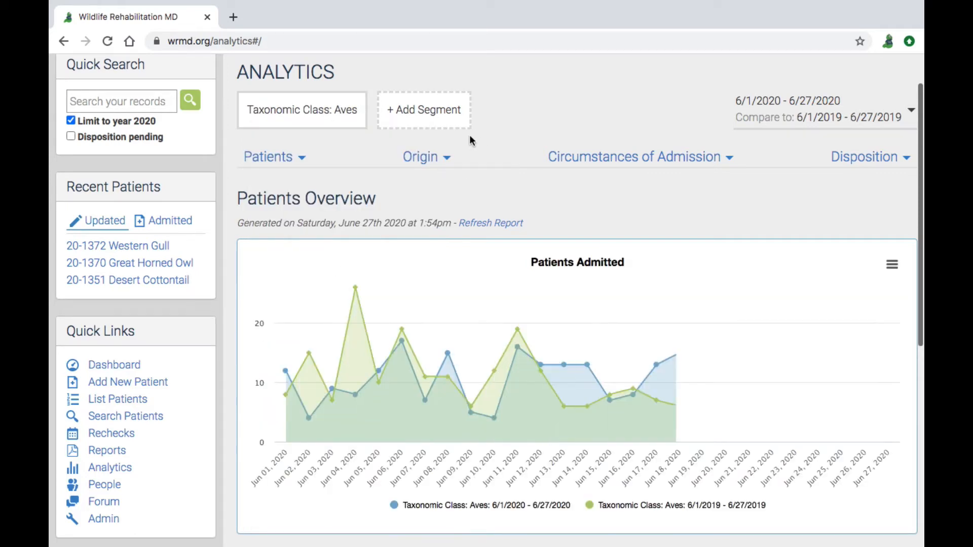
- Add a second segment for the taxonomic class Mammalia to the report
click(424, 115)
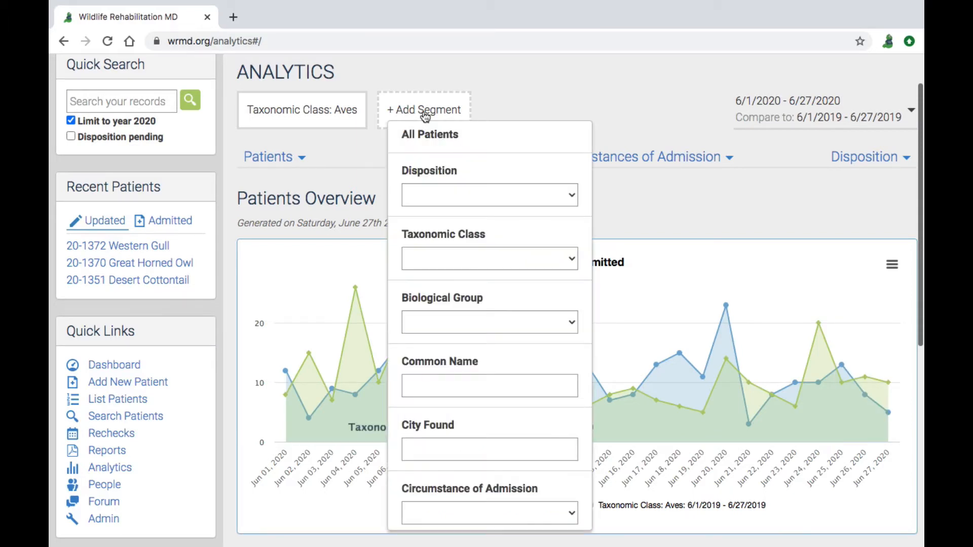
click(475, 259)
click(449, 287)
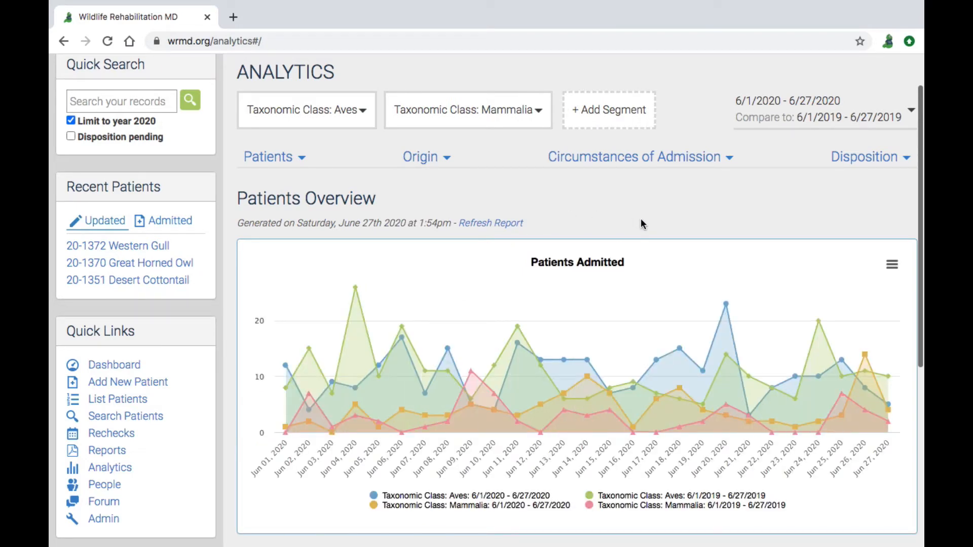
- Remove the Aves segment and reset the Mammalia segment to All Patients
click(363, 112)
click(317, 133)
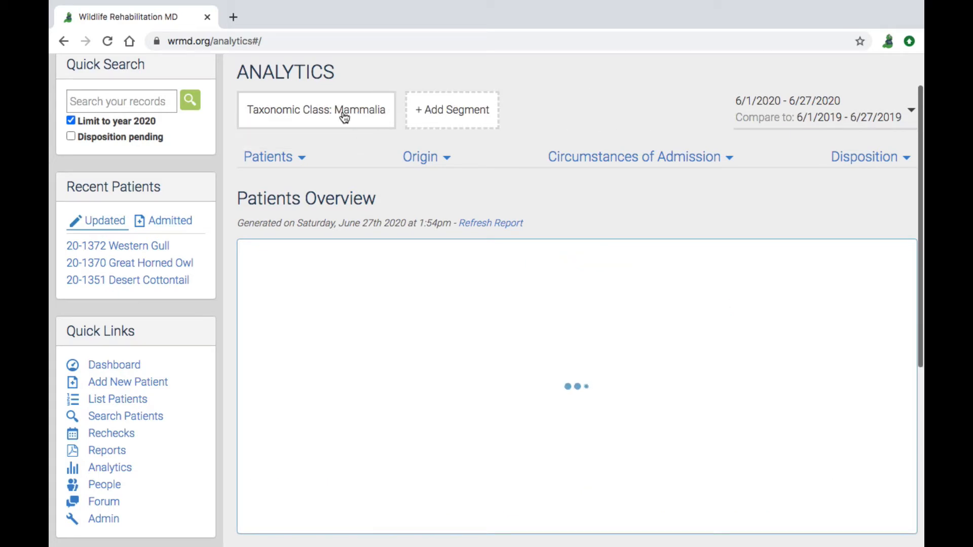
click(344, 118)
click(307, 133)
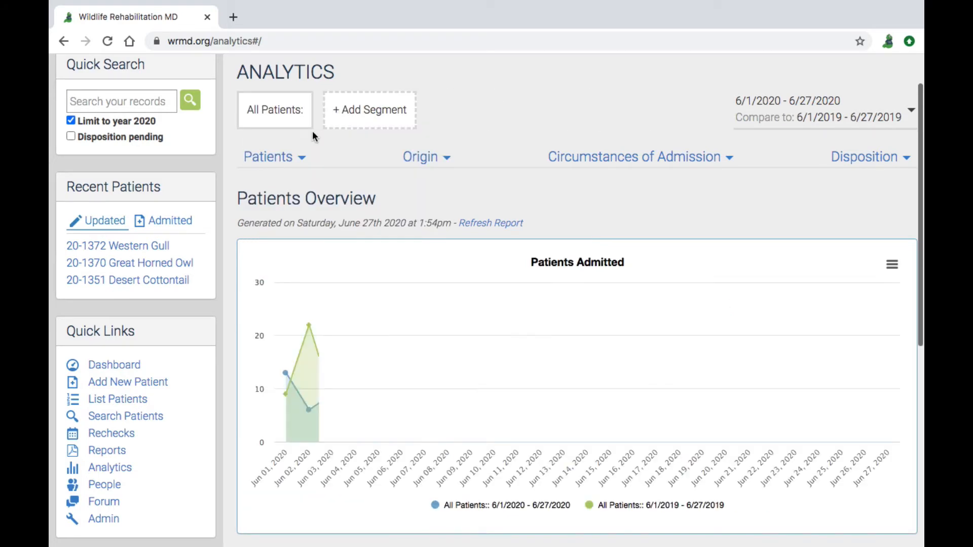
- Turn off the previous-year comparison and apply the date settings
click(892, 112)
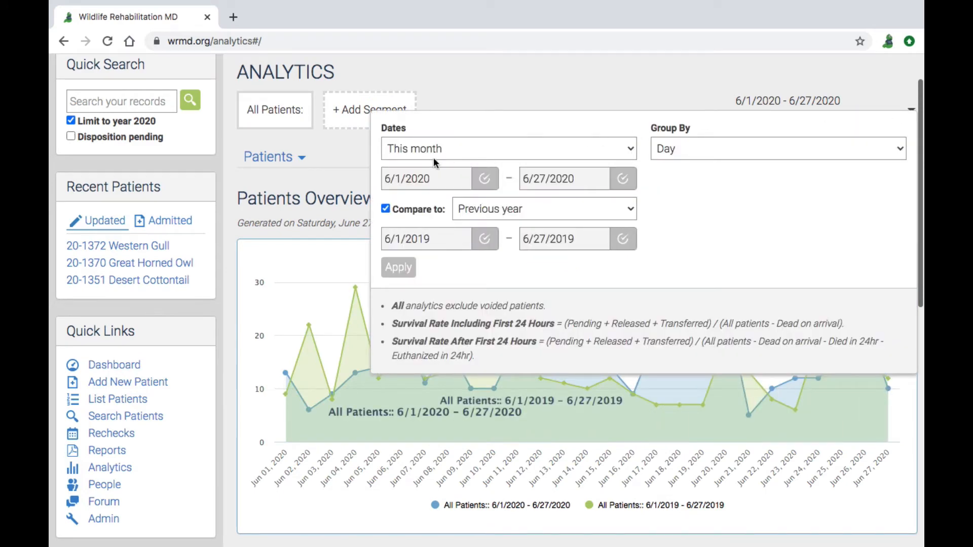
click(386, 209)
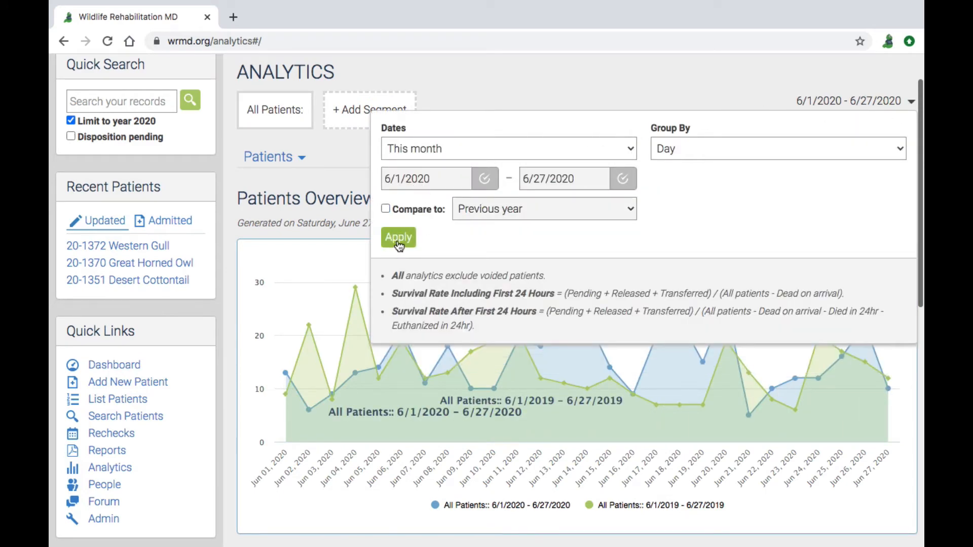
click(398, 238)
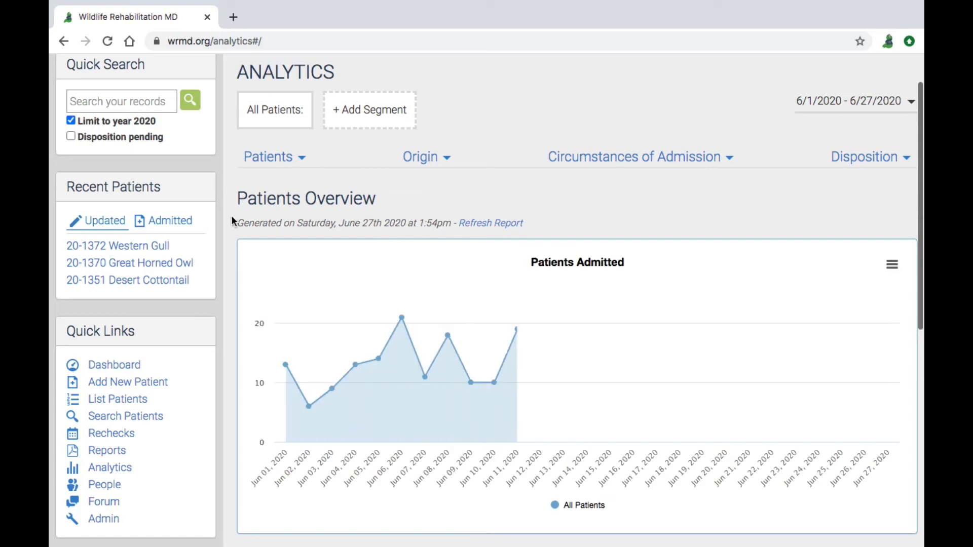
- View the Patients in Care chart and the Patients by Class chart in the Patients Overview
scroll(232, 219, down, 1)
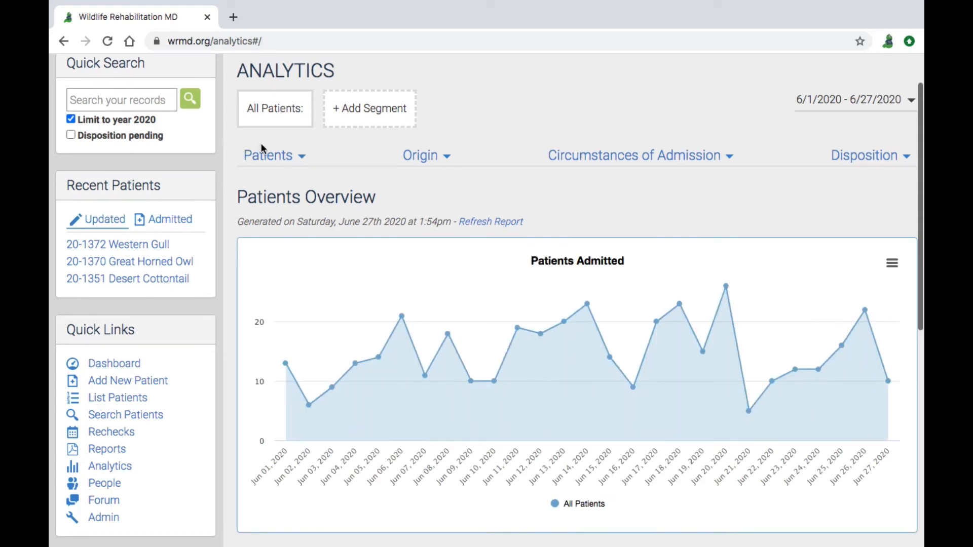
scroll(247, 202, down, 3)
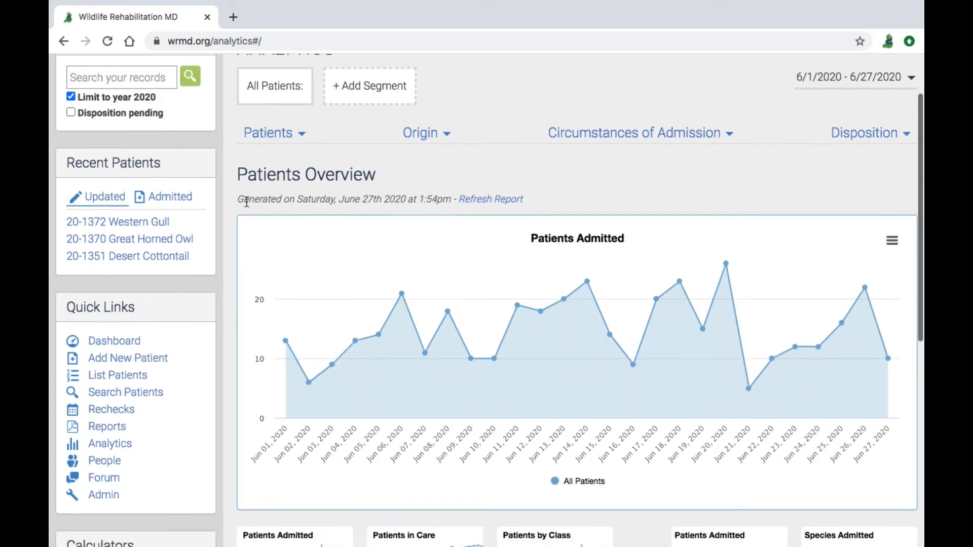
scroll(247, 202, down, 4)
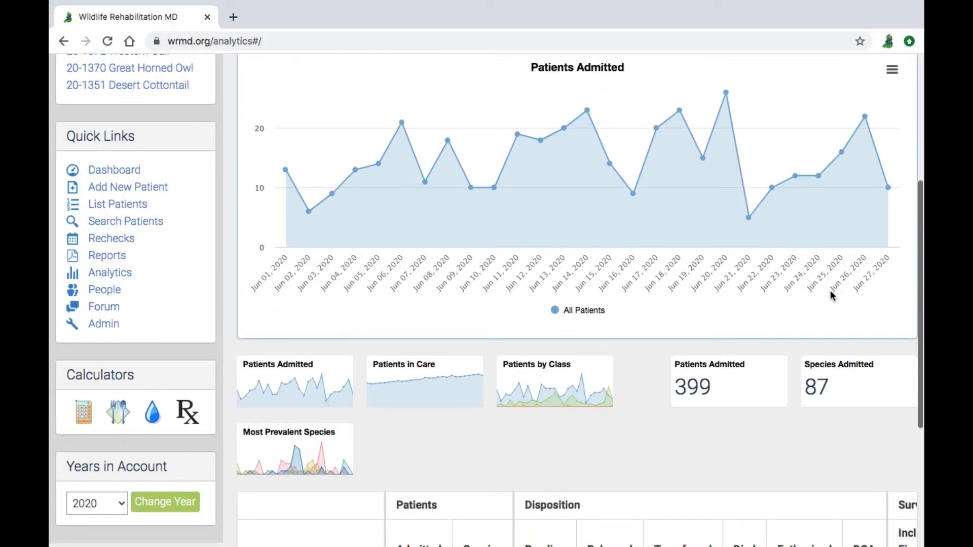
click(414, 368)
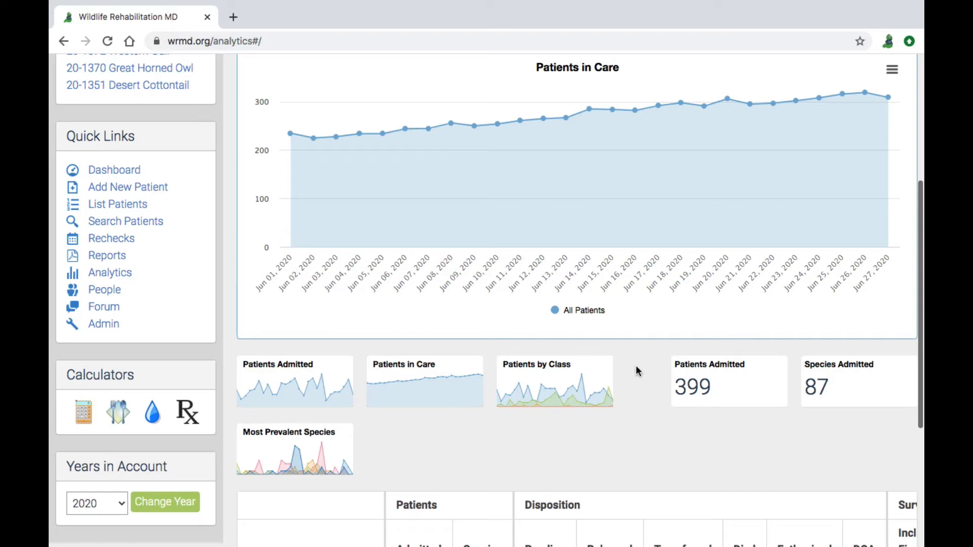
click(518, 368)
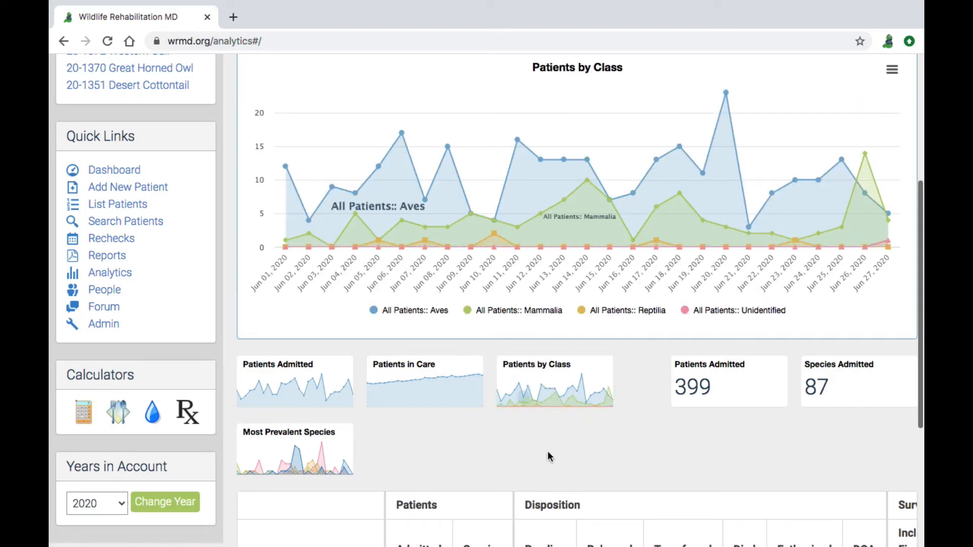
- Show the Most Prevalent Species chart and review the admissions and disposition table by taxonomic class beneath it
right_click(291, 437)
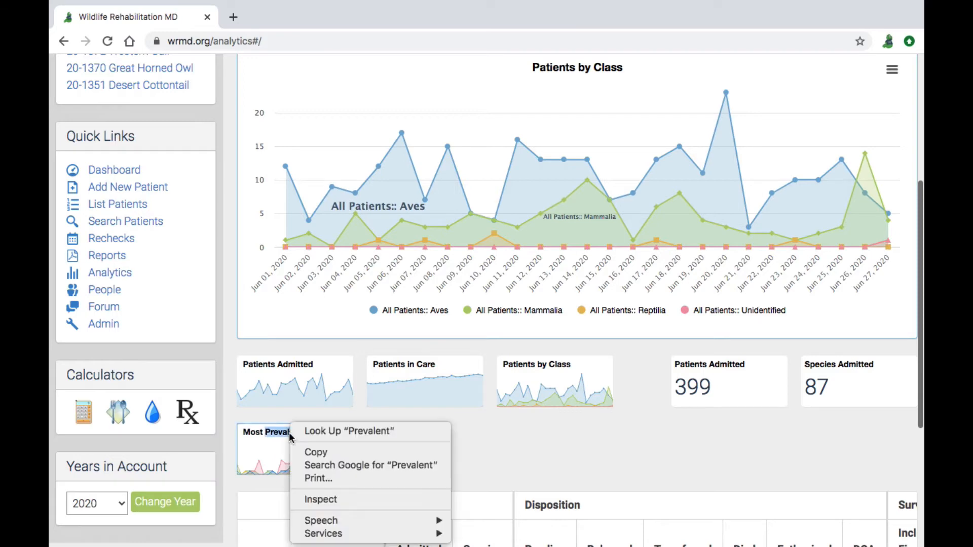
click(256, 439)
click(258, 439)
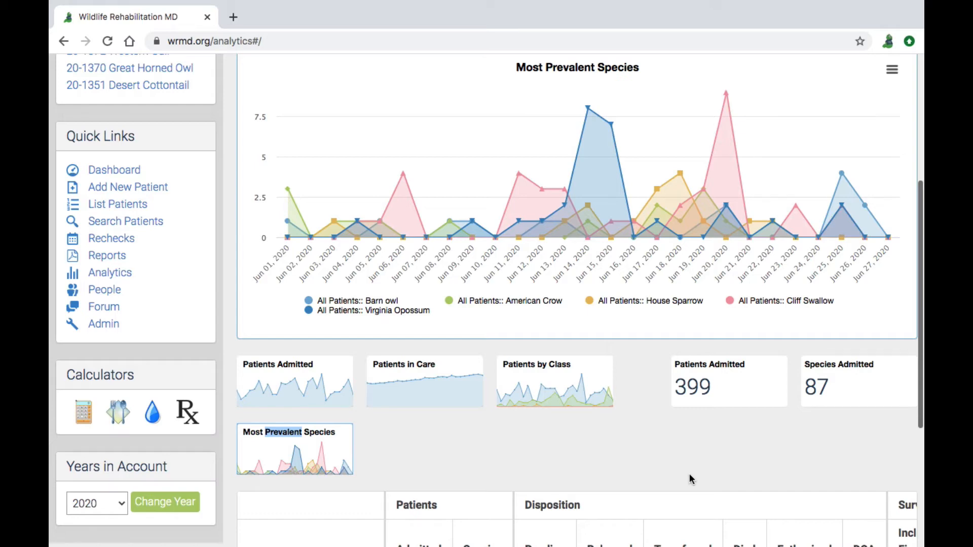
scroll(689, 473, down, 4)
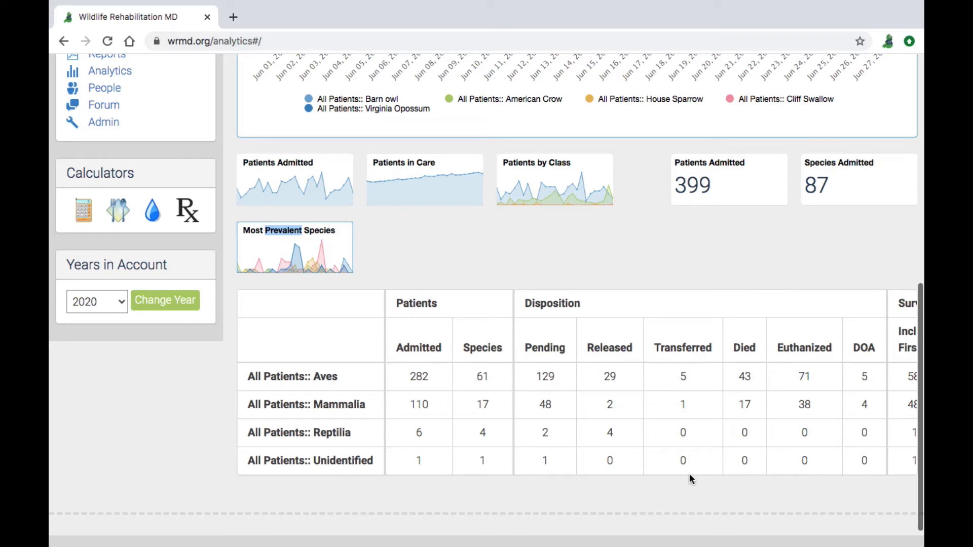
- Open the Patients By Taxa Categories overview and view its common name and taxonomic class pie charts
scroll(690, 473, up, 7)
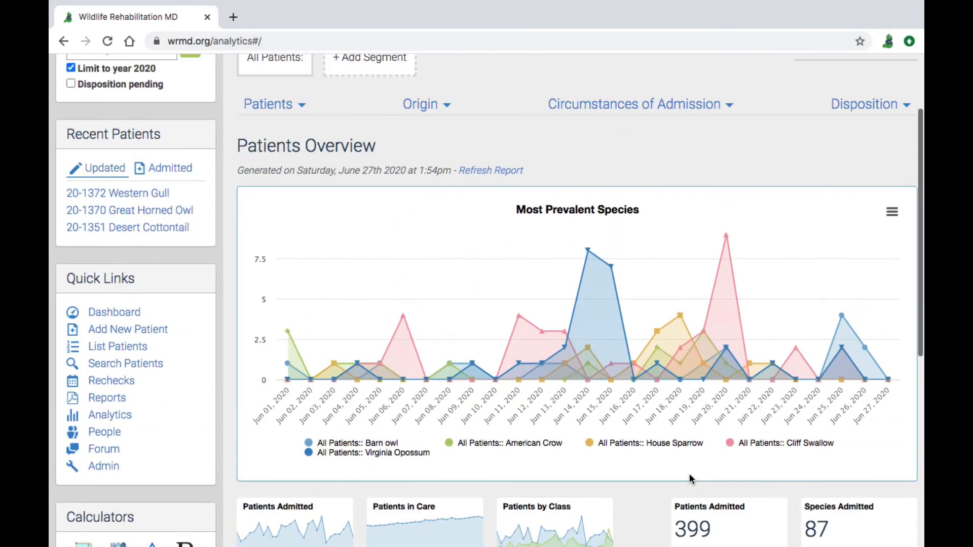
scroll(293, 218, up, 3)
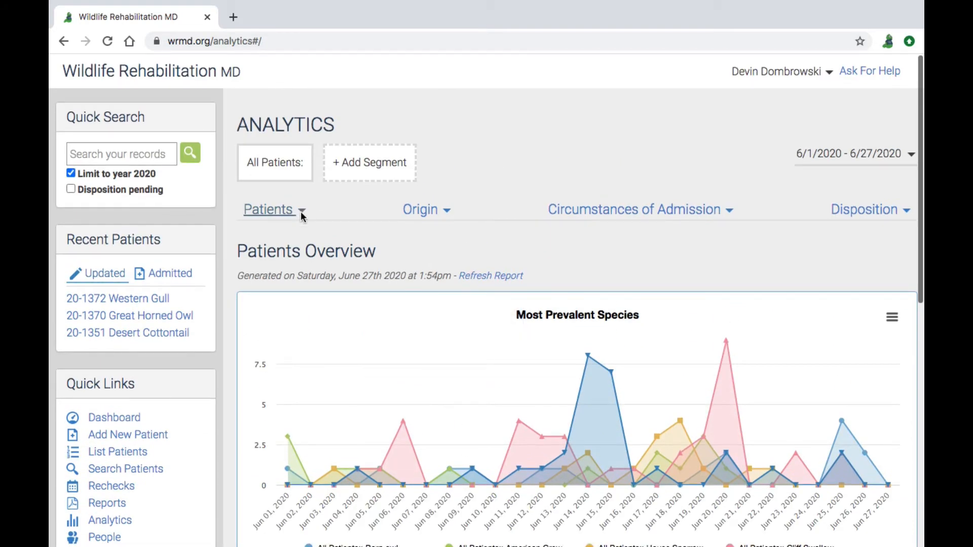
click(300, 212)
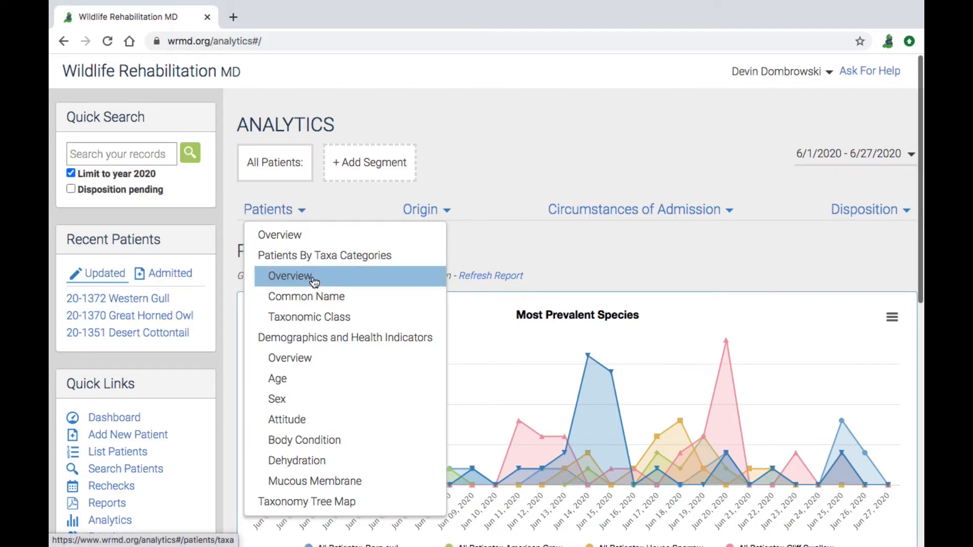
click(343, 284)
click(601, 281)
scroll(580, 278, down, 3)
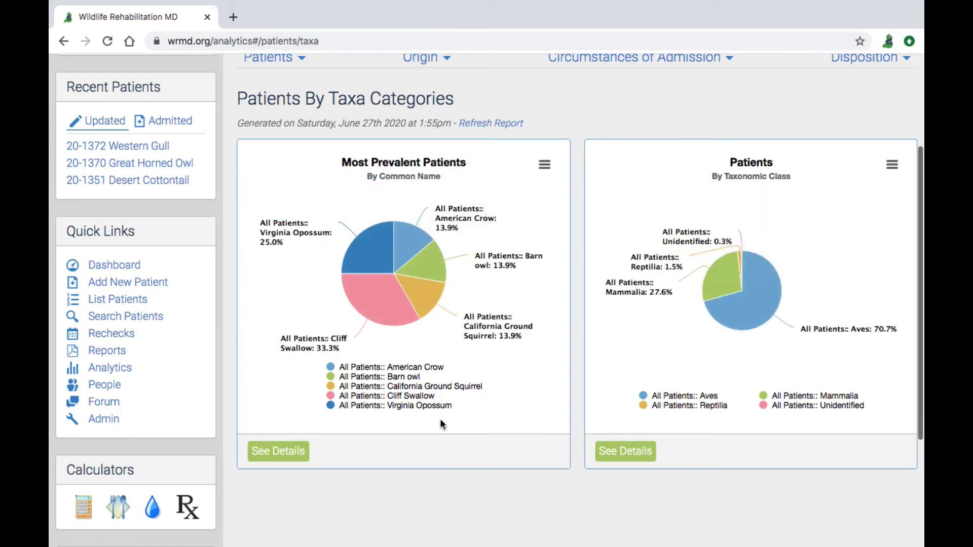
- Open the details of Most Prevalent Patients by common name and review the table's disposition and survival rate columns
click(281, 450)
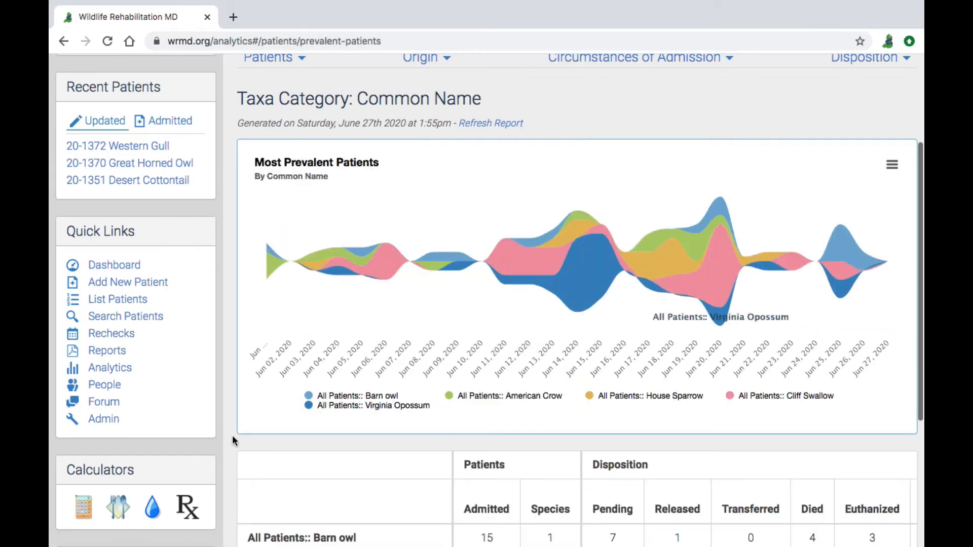
scroll(232, 436, down, 5)
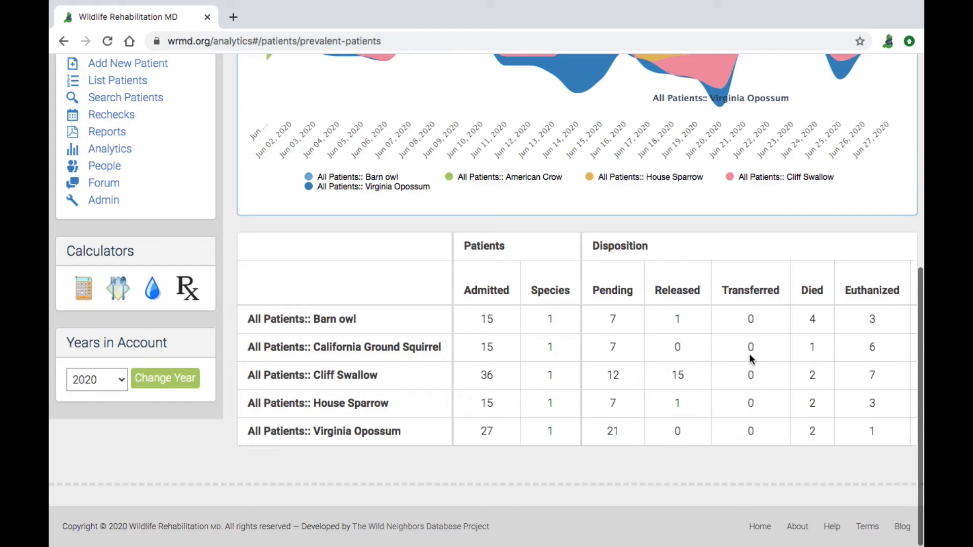
scroll(749, 354, right, 5)
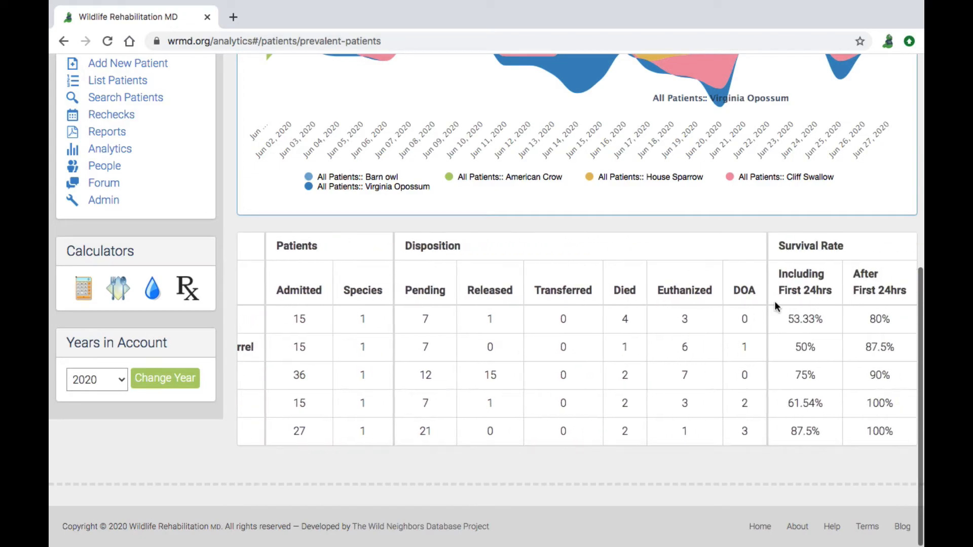
scroll(819, 360, left, 5)
- Open the Demographics and Health Indicators overview and examine its charts from age at intake through mucous membrane at intake
scroll(819, 360, up, 8)
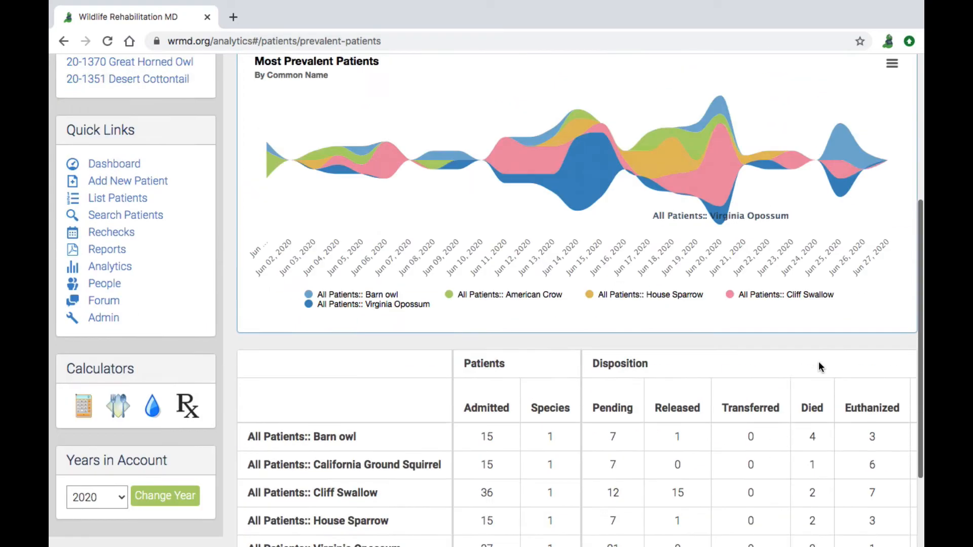
click(302, 215)
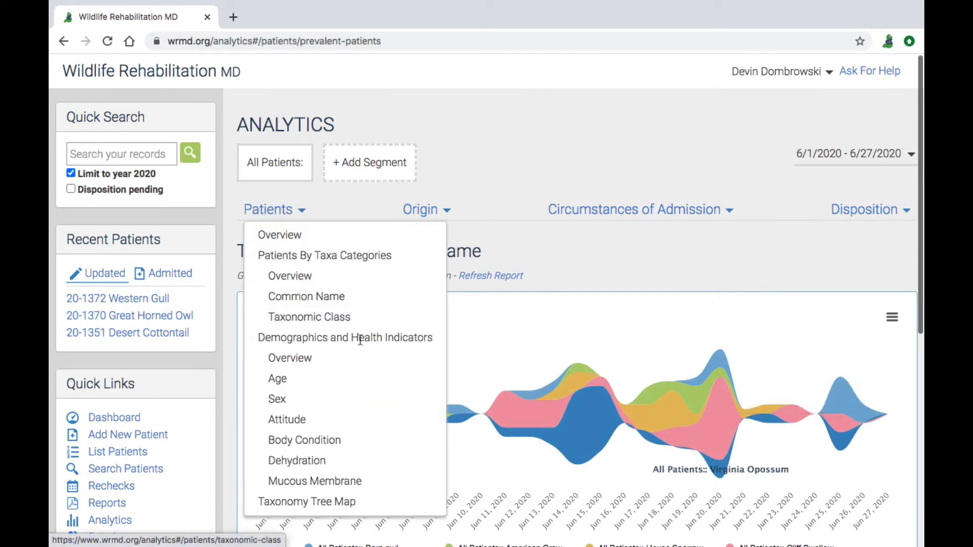
click(306, 359)
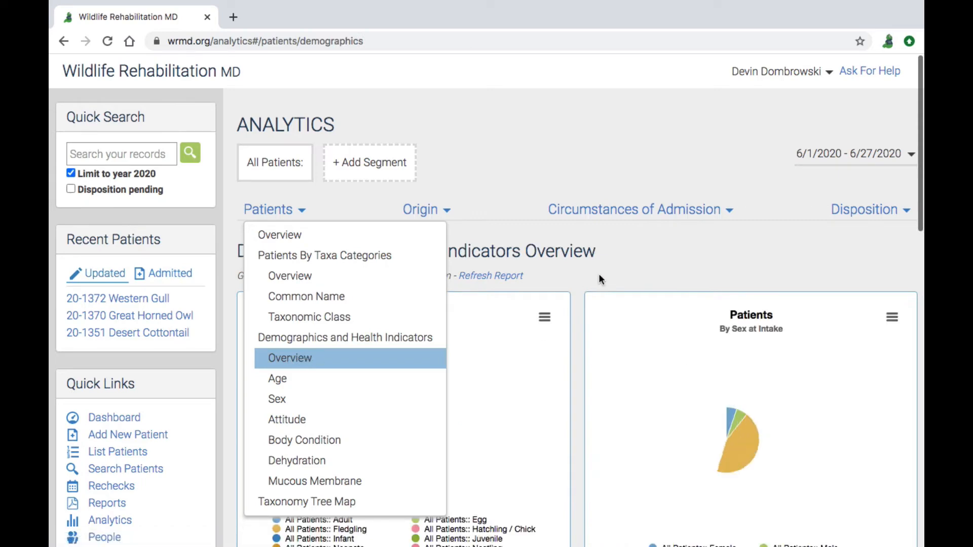
scroll(588, 277, down, 3)
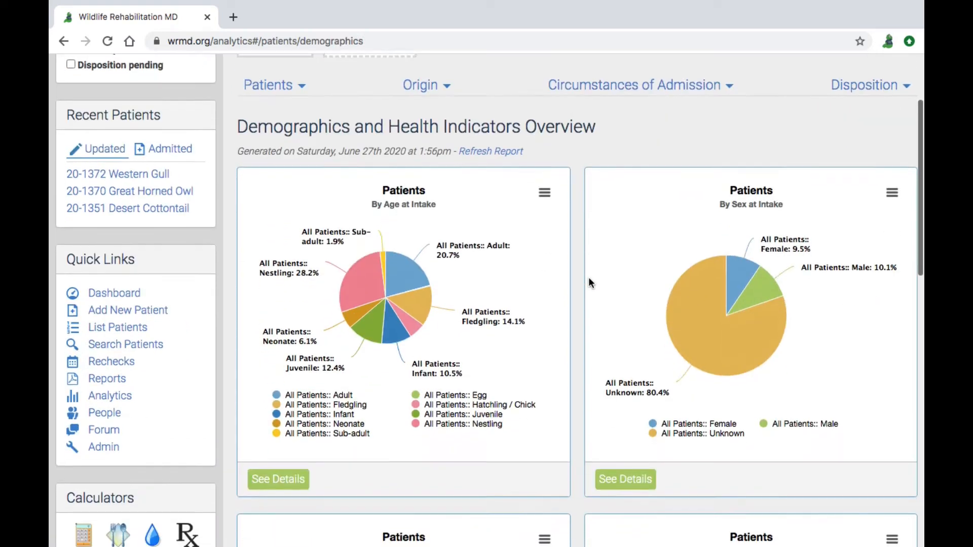
scroll(589, 279, down, 8)
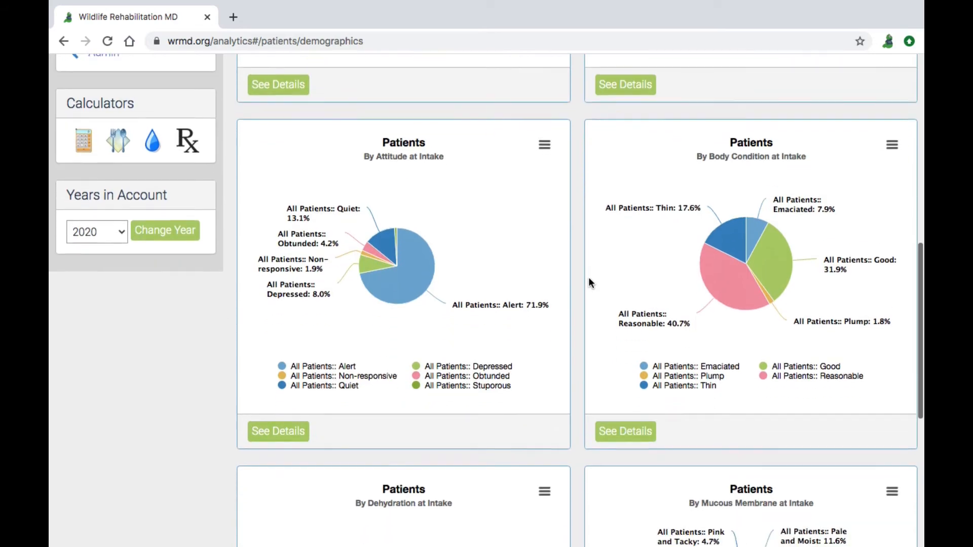
scroll(588, 281, down, 7)
scroll(589, 282, up, 2)
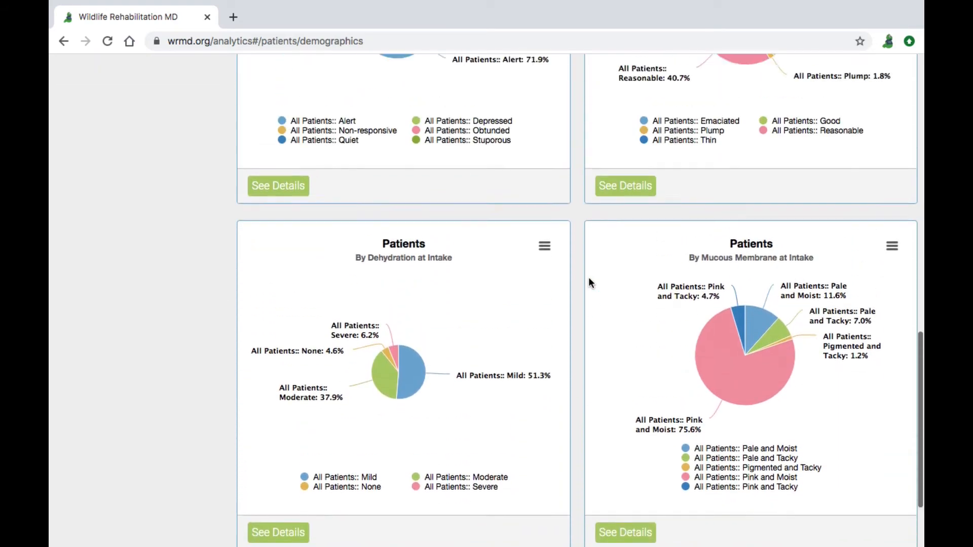
scroll(588, 277, up, 12)
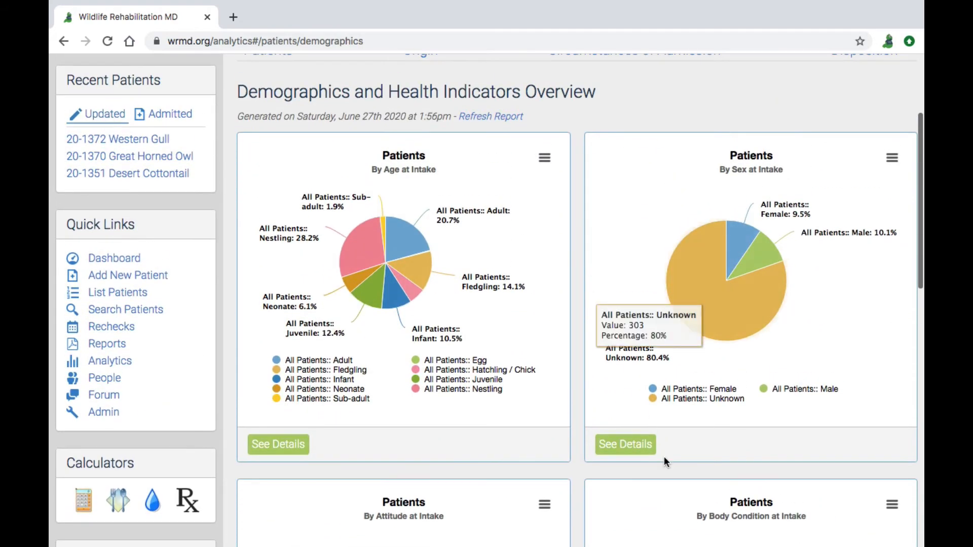
- Open the details of patients by sex at intake and review the chart and its disposition table
click(624, 444)
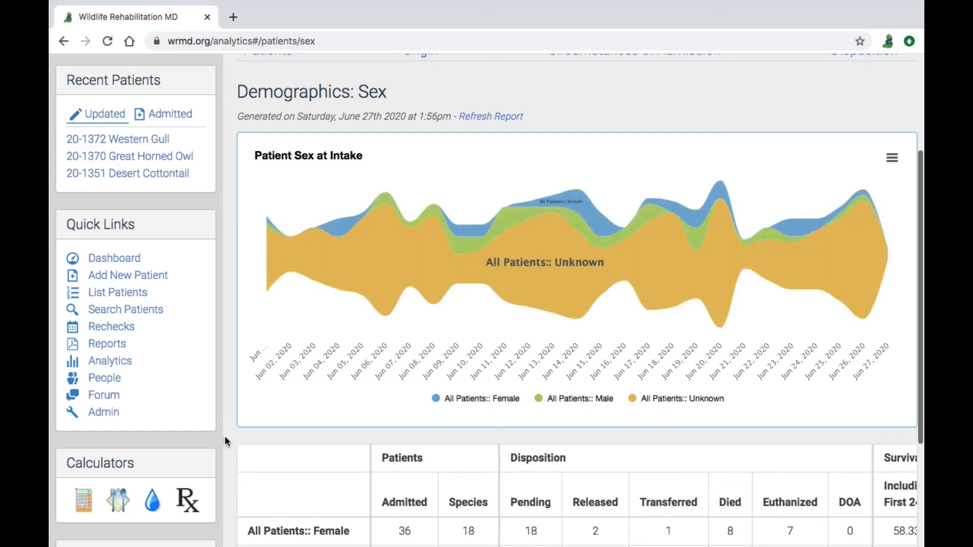
scroll(838, 370, down, 5)
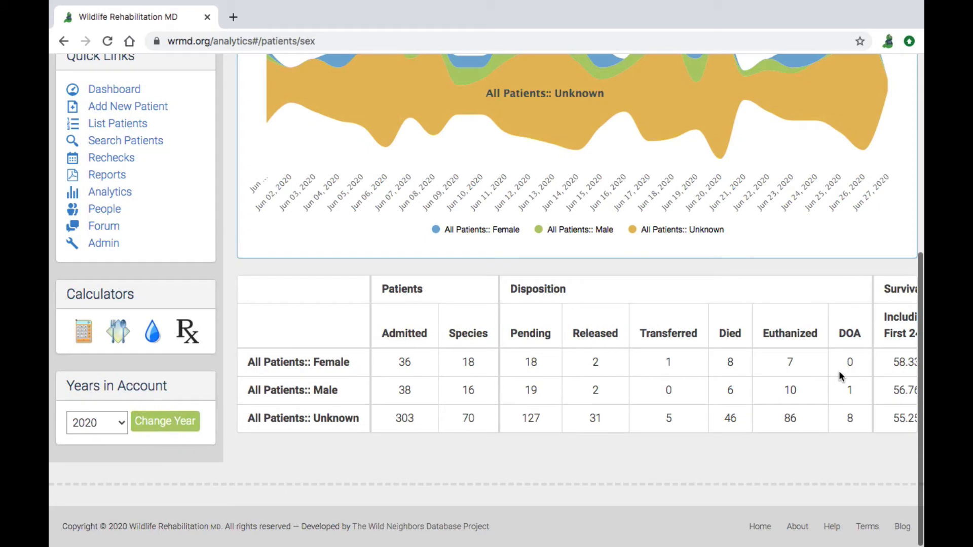
scroll(838, 370, up, 10)
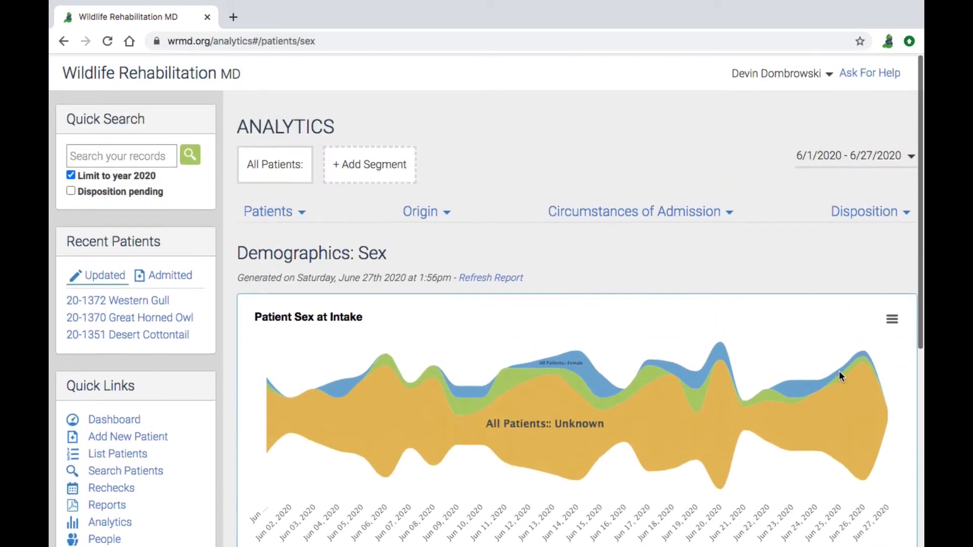
- Open the Location Found overview and review the prevalent cities and states charts and the table of patients by city
click(447, 215)
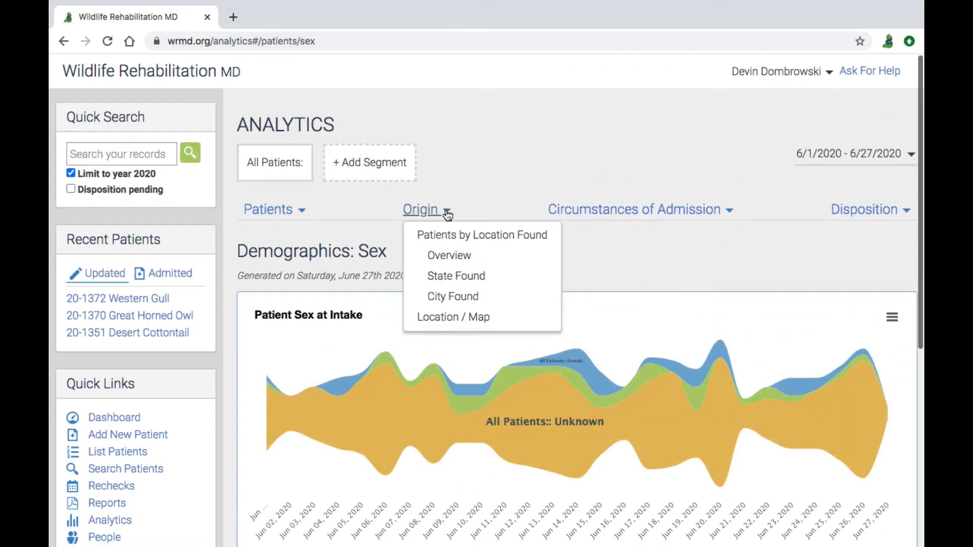
click(470, 257)
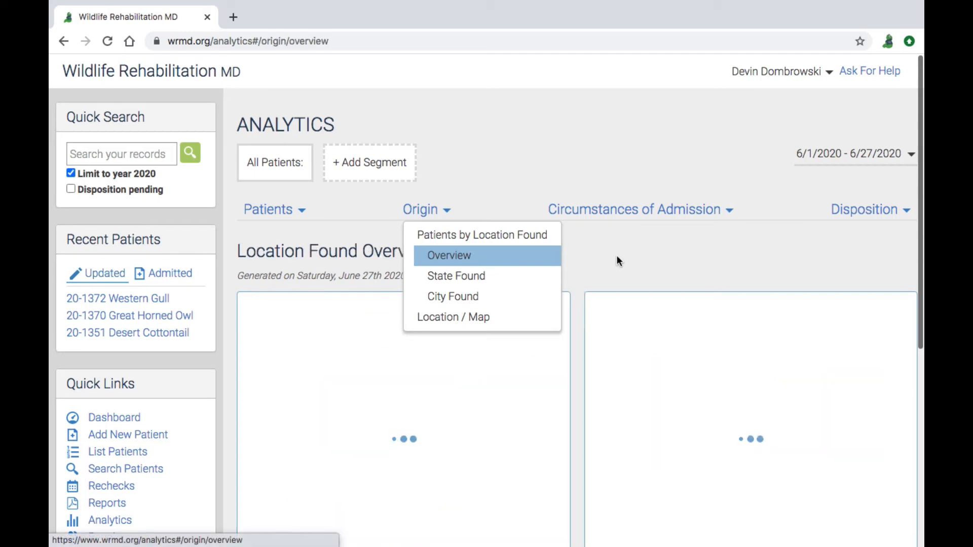
click(584, 269)
scroll(584, 274, down, 3)
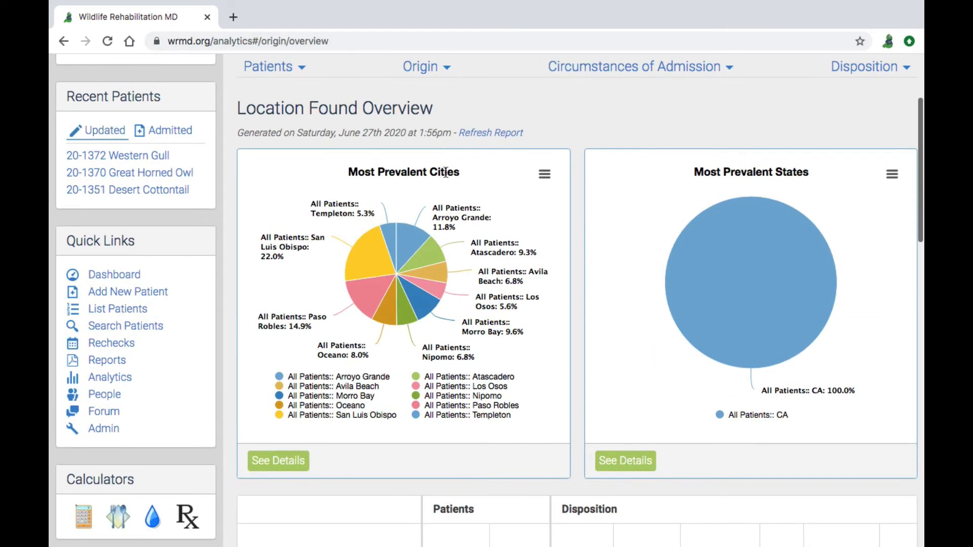
scroll(623, 368, down, 3)
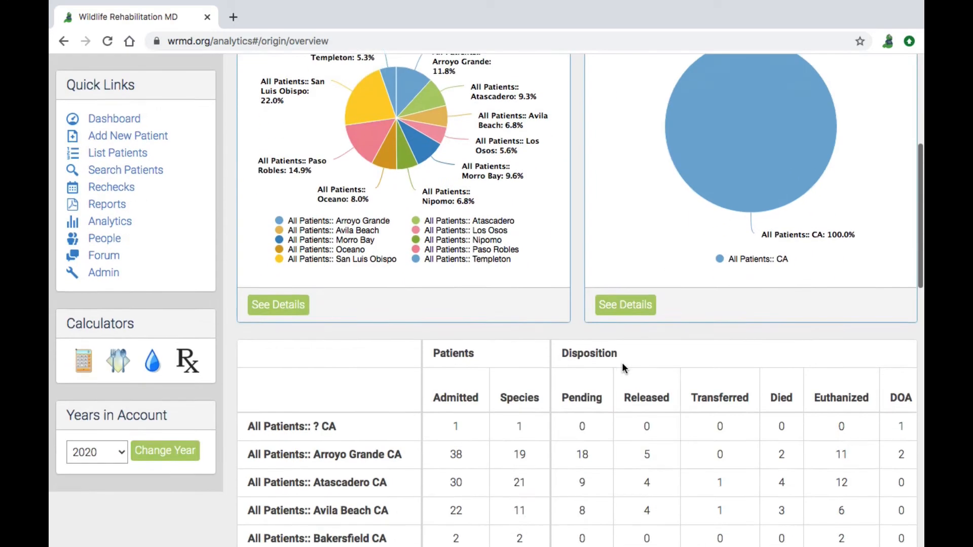
scroll(623, 364, down, 13)
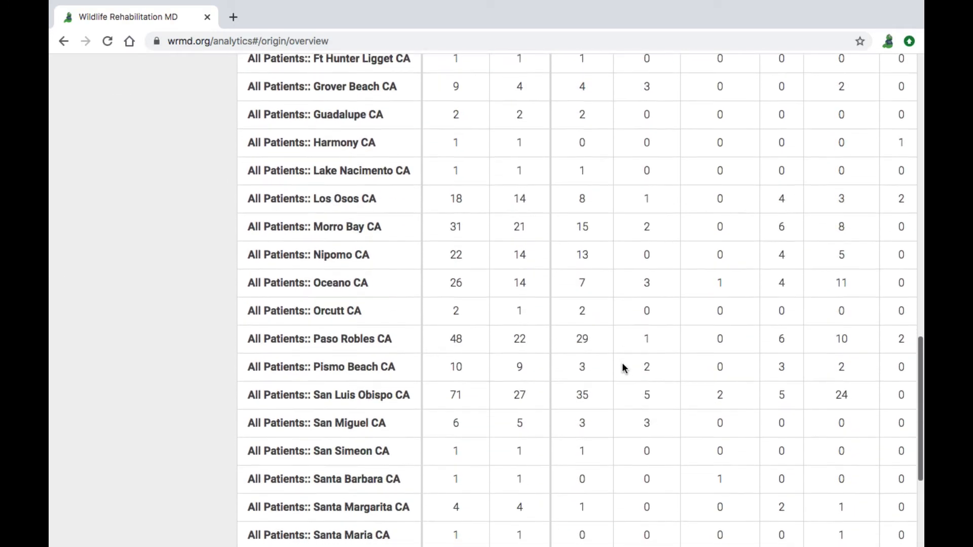
scroll(623, 366, down, 2)
- Open the details of the Most Prevalent Cities chart in the Location Found overview
scroll(622, 363, up, 20)
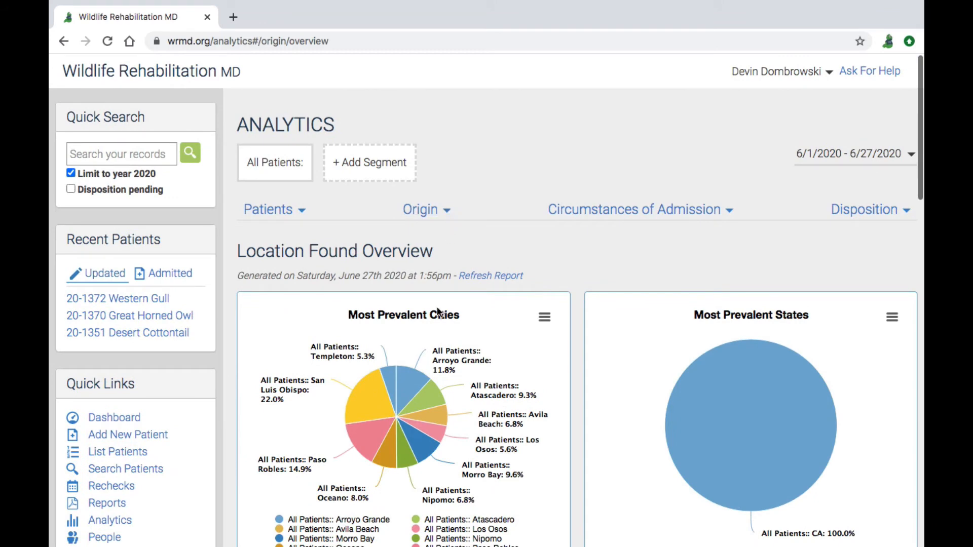
scroll(439, 313, down, 5)
click(297, 362)
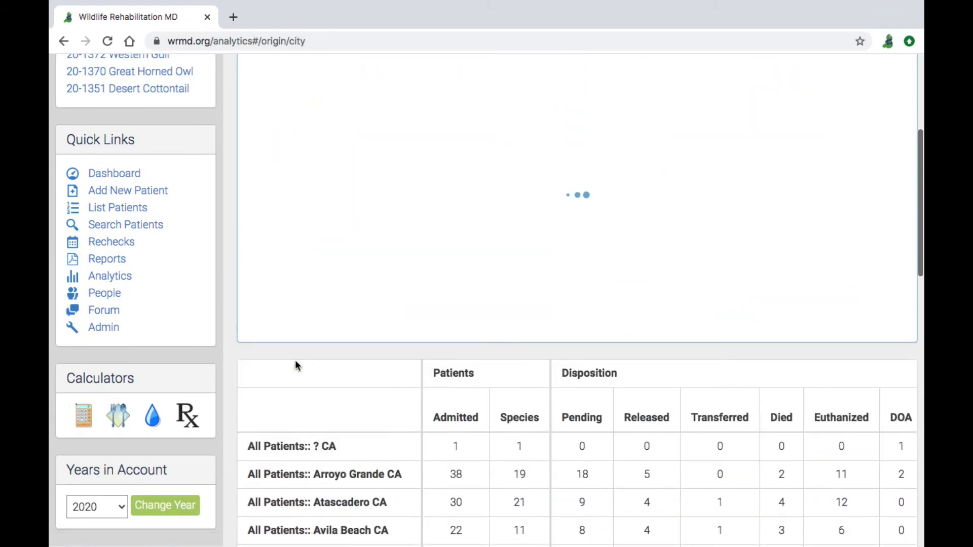
- Open the origin Location / Map report showing where patients were found
scroll(236, 345, up, 3)
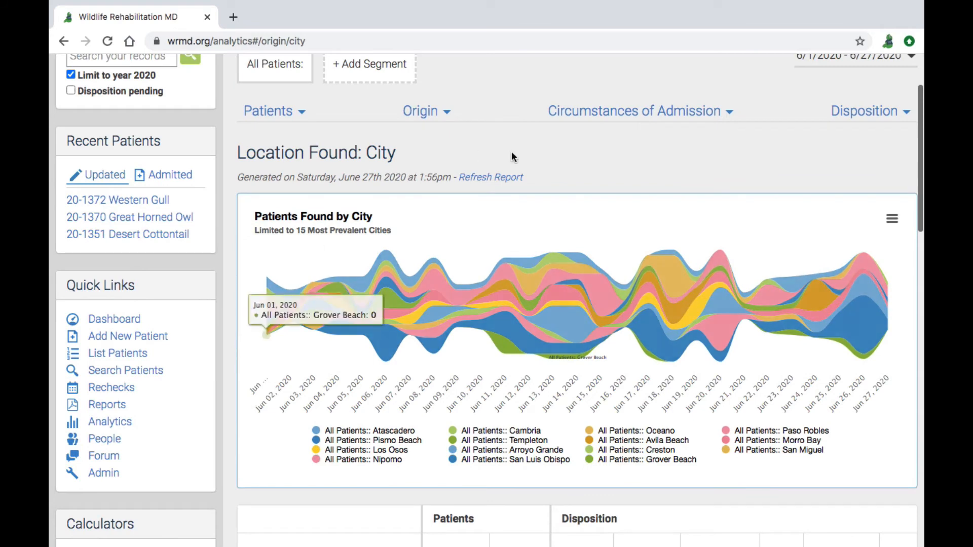
click(445, 109)
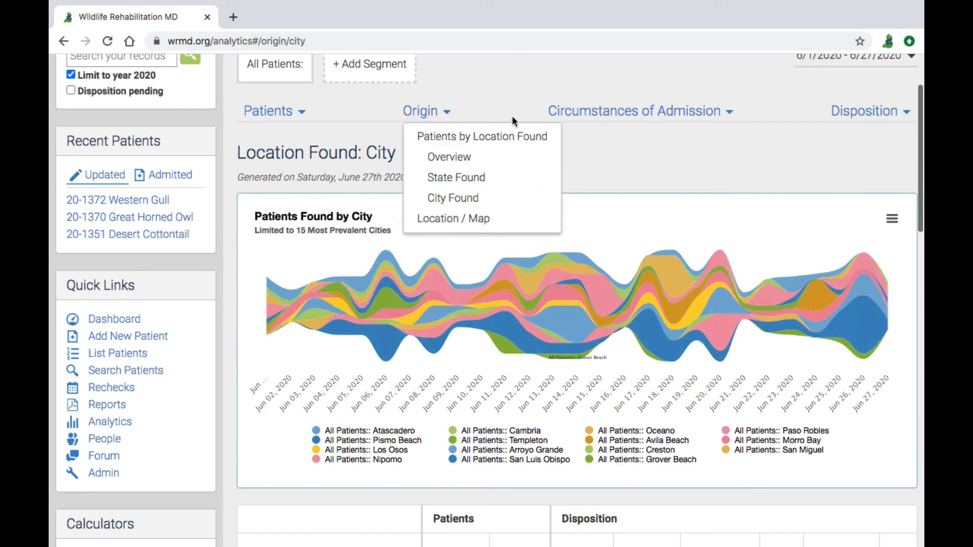
click(467, 222)
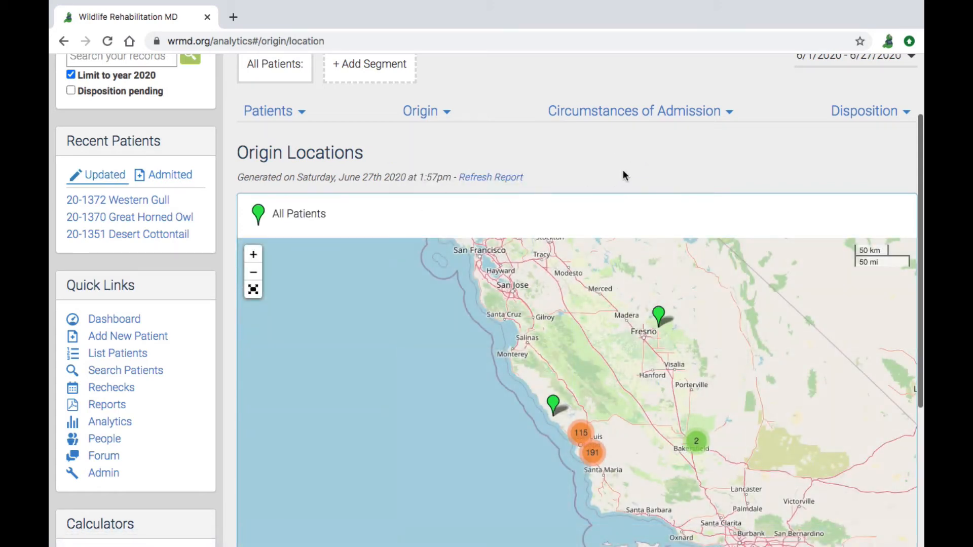
- Drill into the origin map's patient clusters, from the 115 cluster through Paso Robles to the 12 cluster at street level
scroll(623, 172, down, 2)
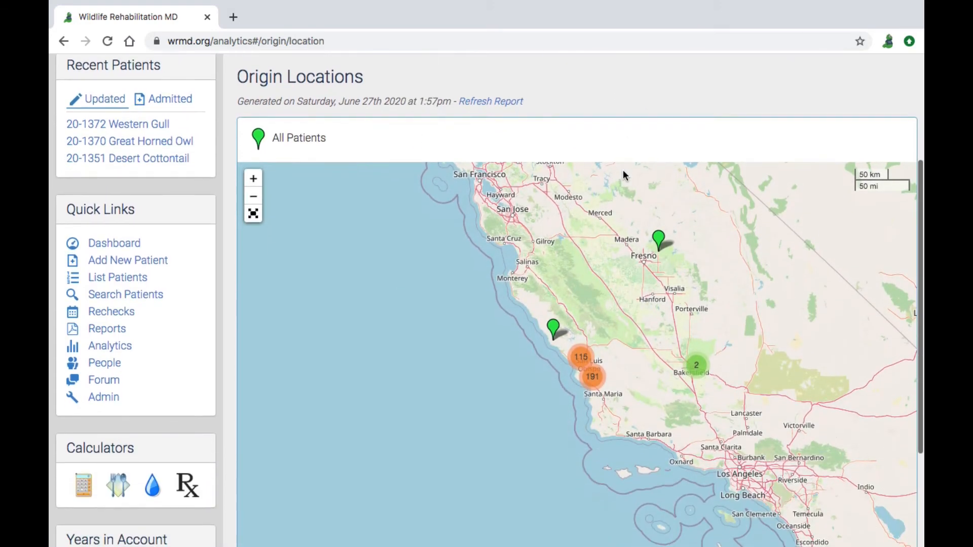
click(580, 361)
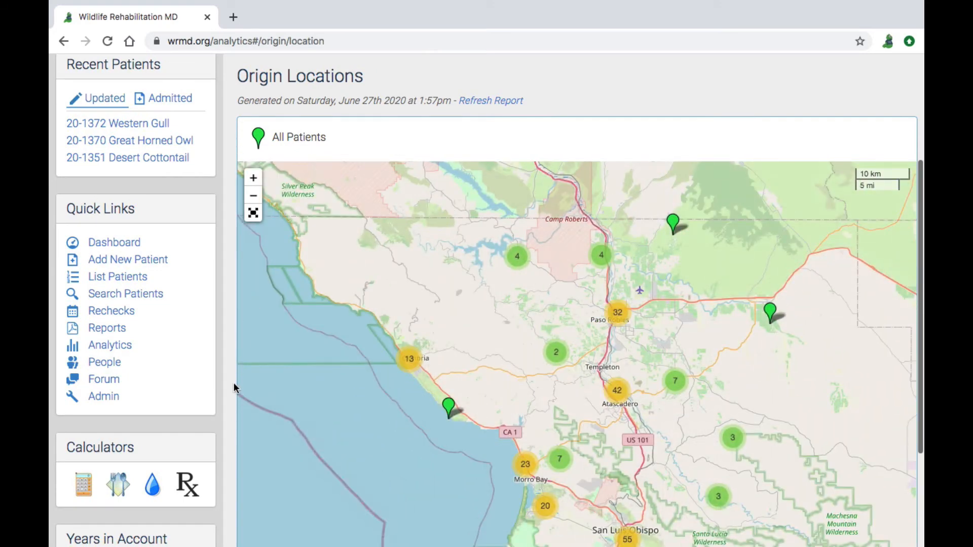
scroll(234, 384, down, 3)
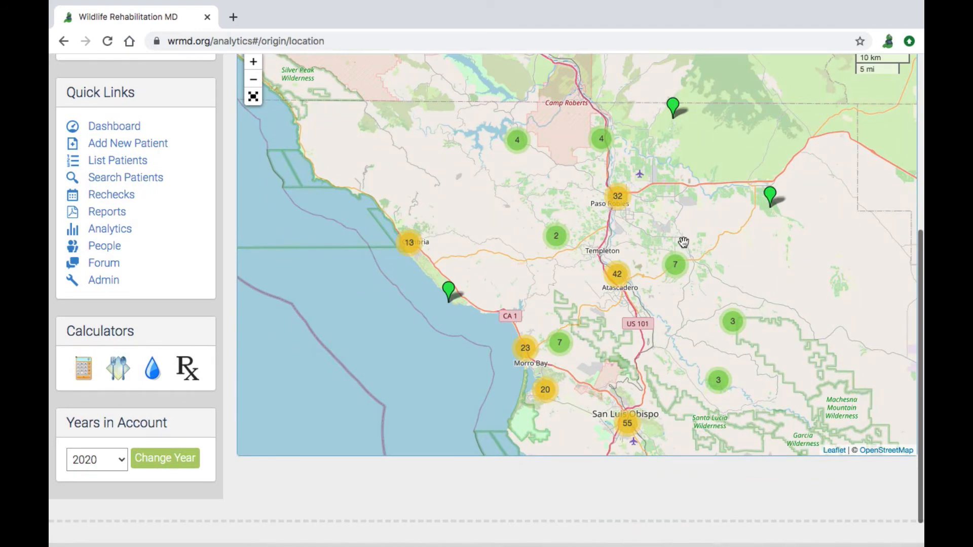
click(618, 199)
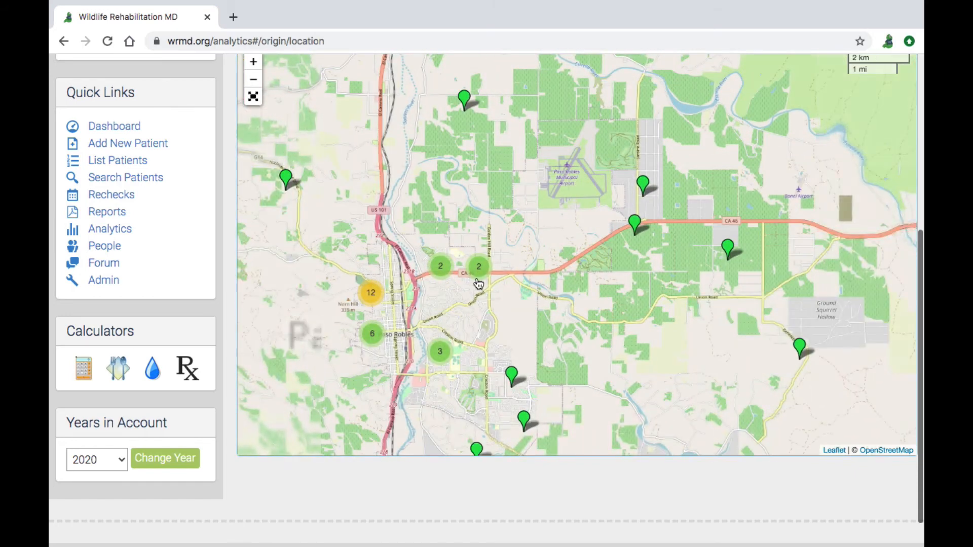
click(370, 292)
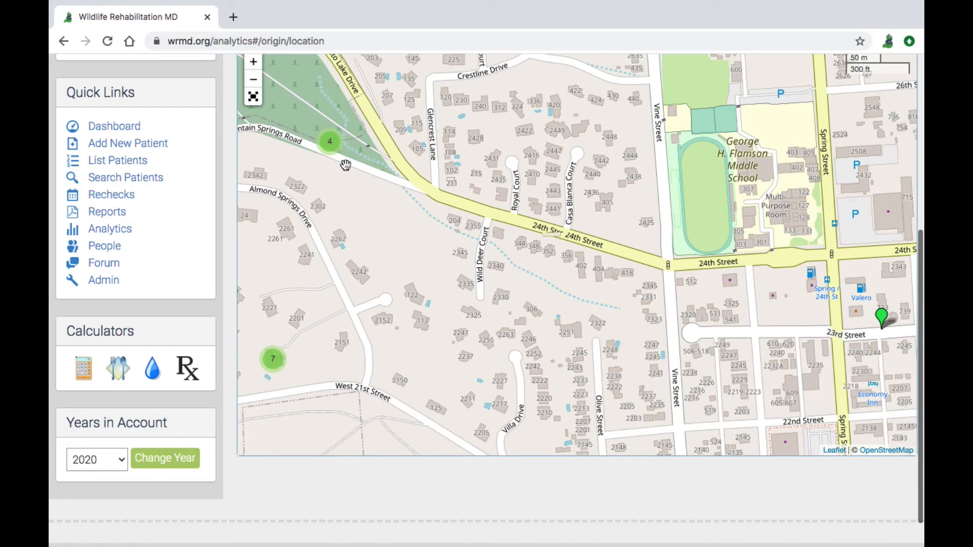
- Open the Circumstances of Admission overview and review its pie charts and the table of patients, dispositions and survival rates
scroll(228, 221, up, 5)
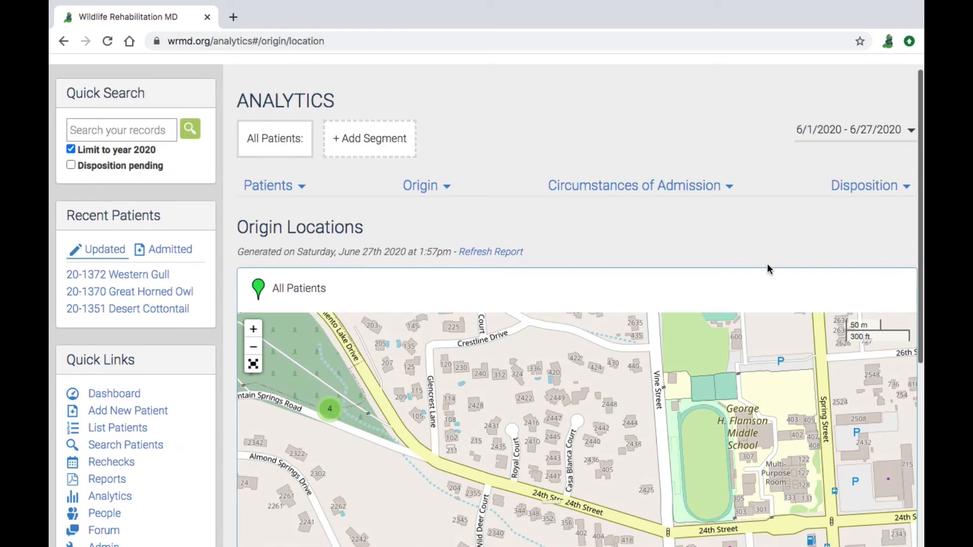
click(728, 189)
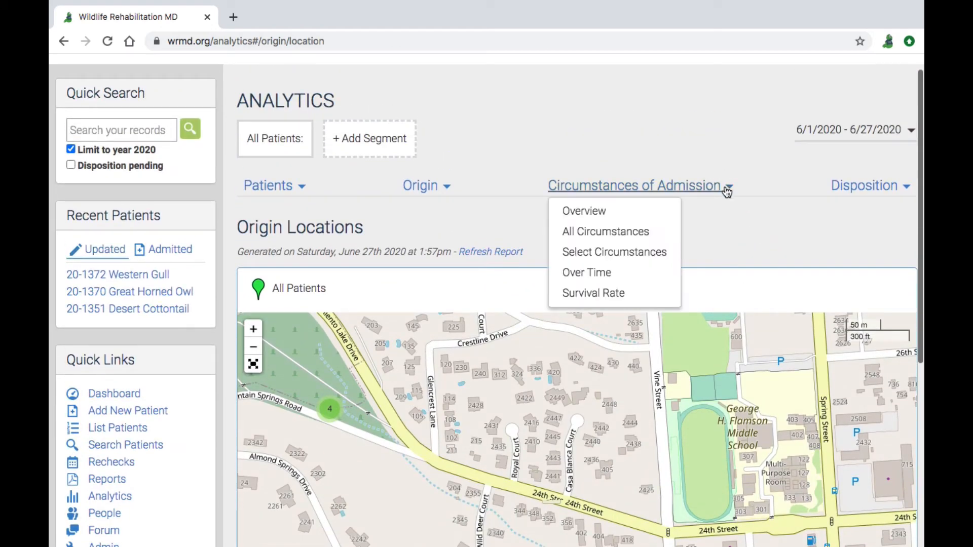
click(597, 211)
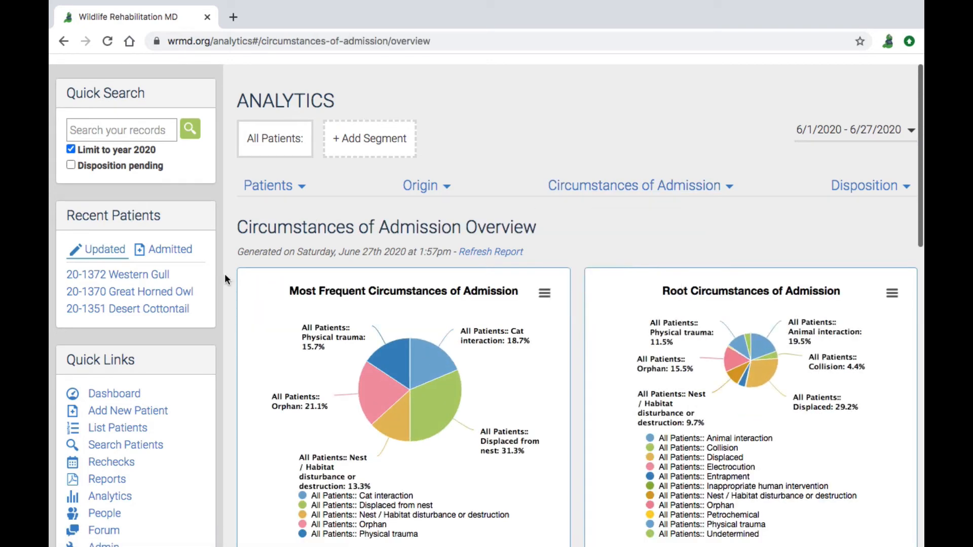
scroll(224, 280, down, 1)
scroll(224, 273, down, 3)
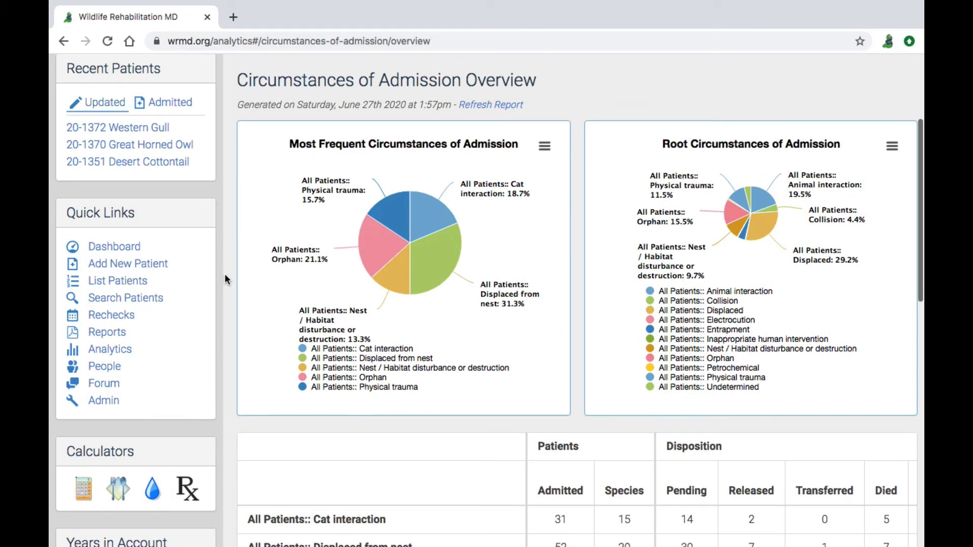
mouse_move(698, 190)
scroll(583, 374, down, 7)
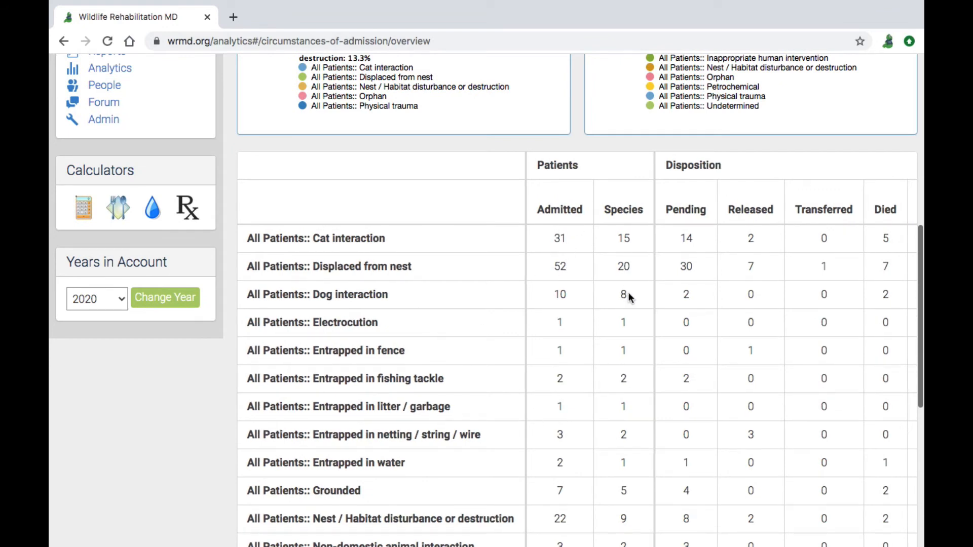
scroll(628, 294, right, 5)
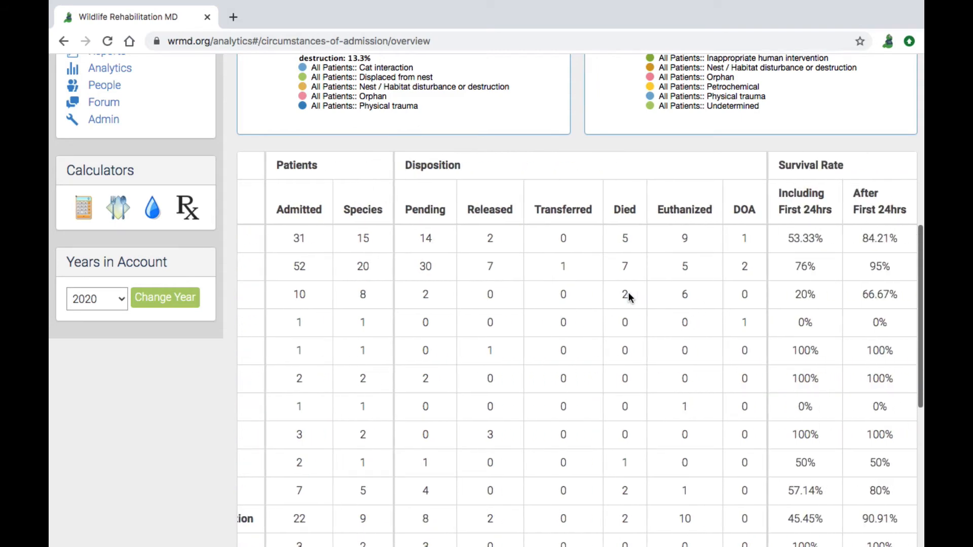
scroll(629, 292, left, 3)
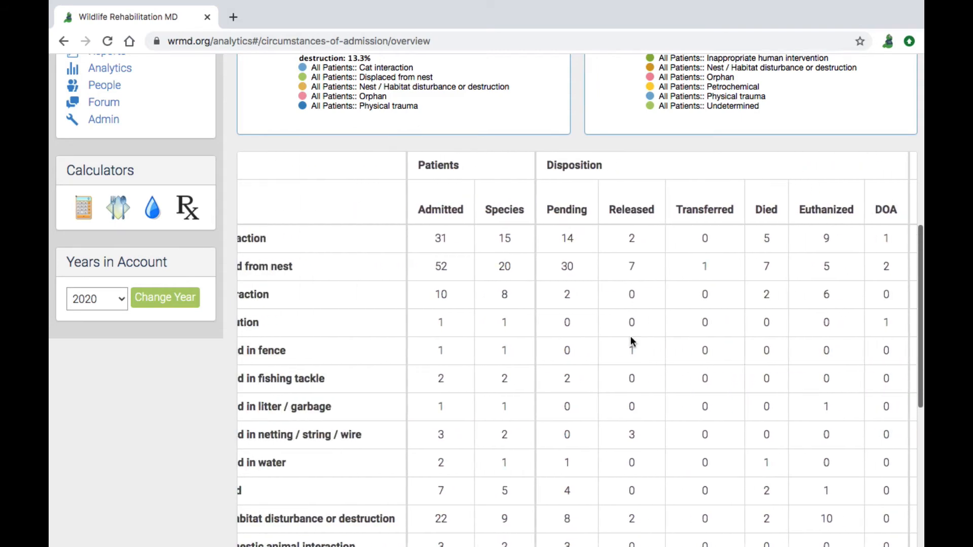
- Open the All Circumstances report and review the totals, percentage and root circumstance charts
scroll(578, 96, up, 10)
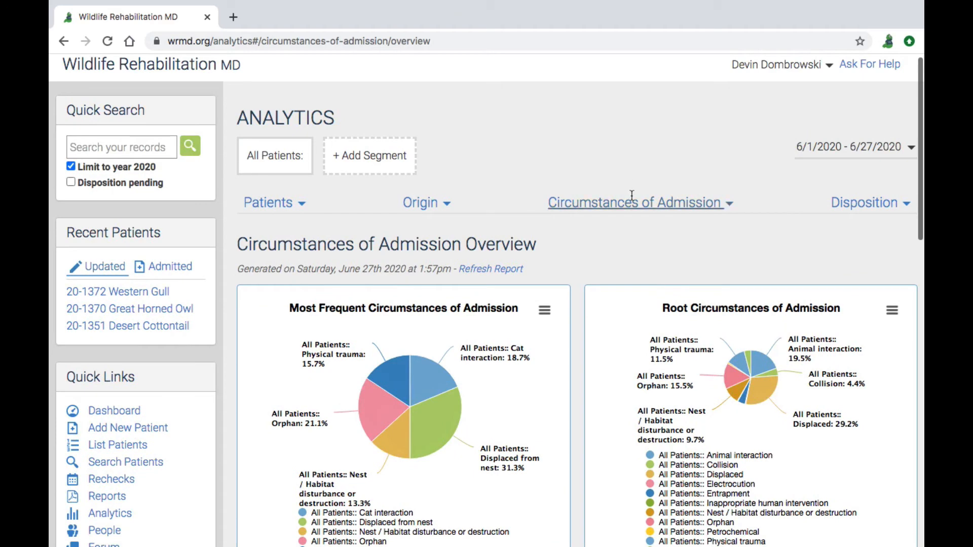
click(632, 201)
click(640, 251)
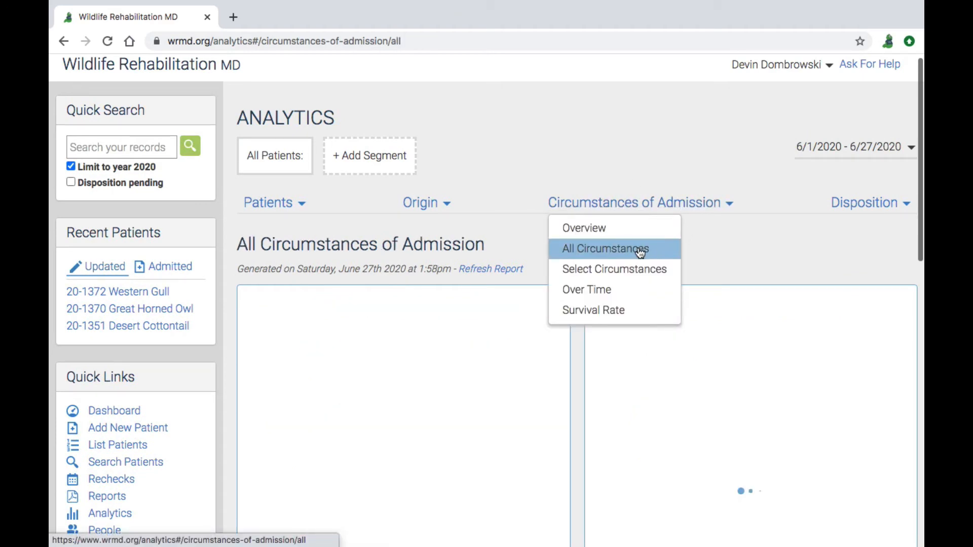
click(581, 393)
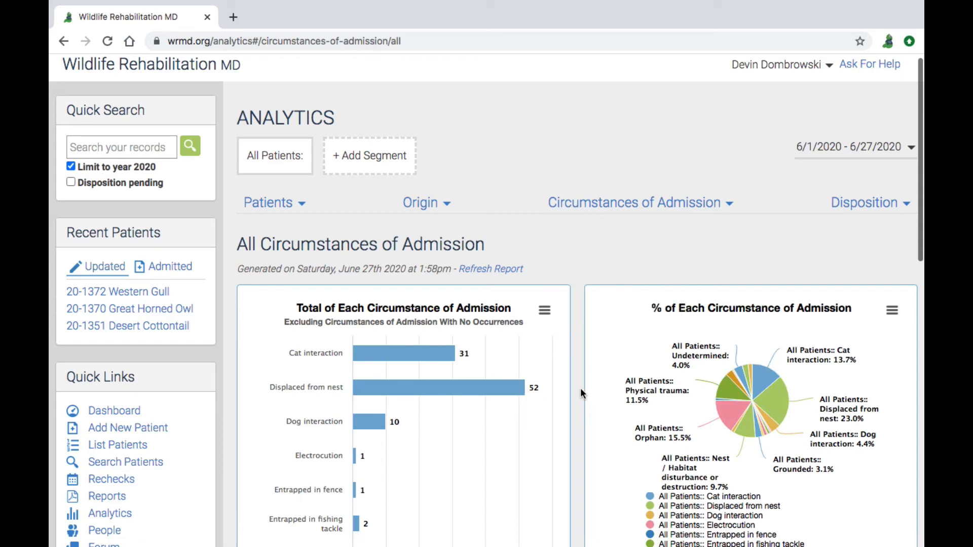
scroll(581, 394, down, 4)
scroll(580, 393, down, 4)
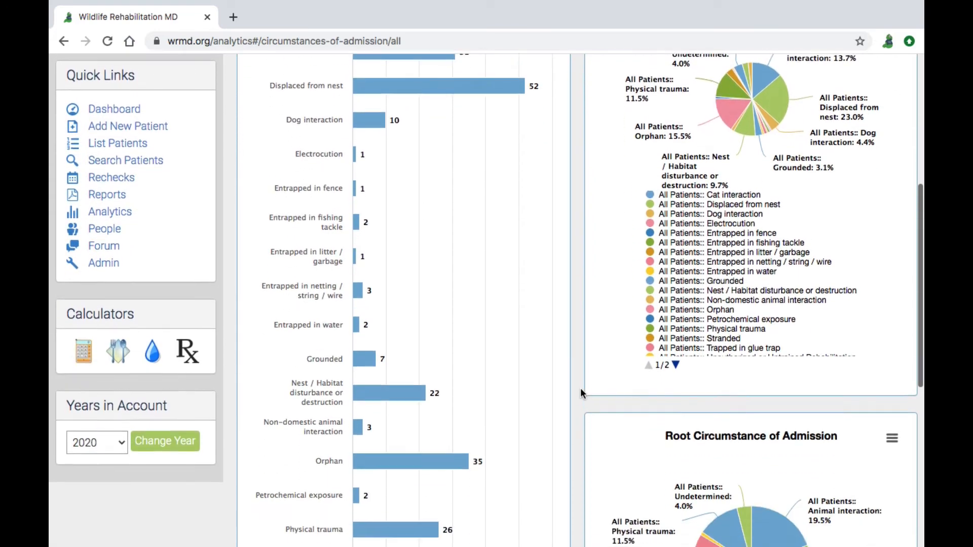
scroll(581, 393, down, 5)
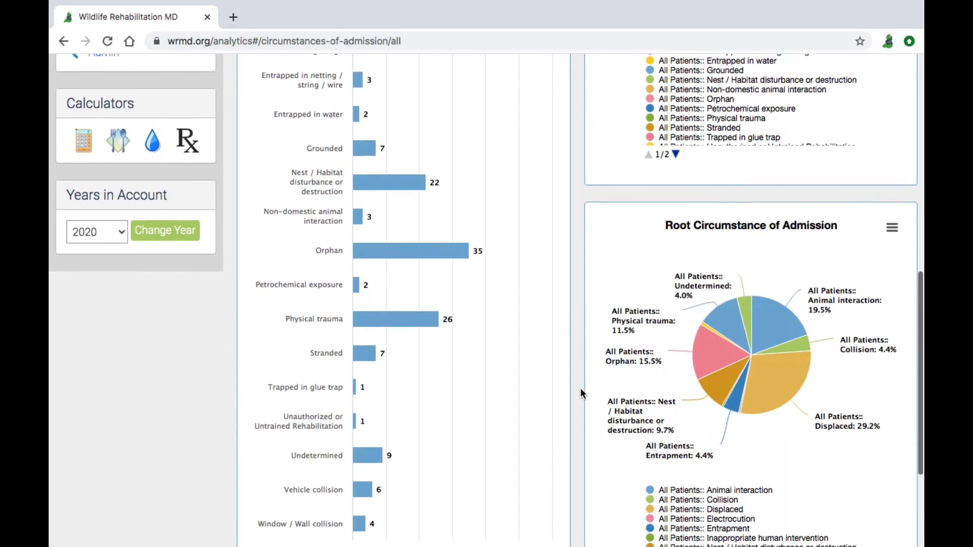
- Open the Select Circumstances report and chart the Cat interaction circumstance of admission
scroll(581, 393, up, 13)
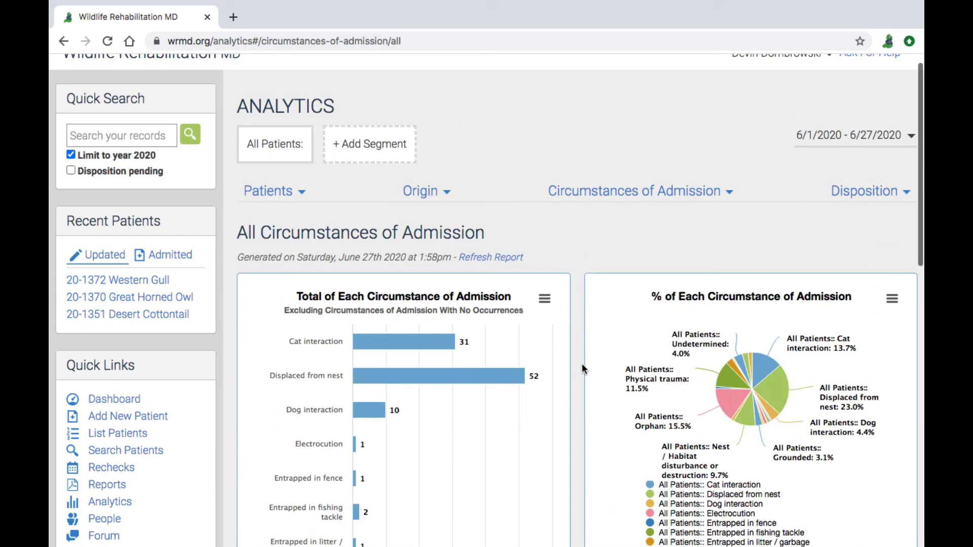
click(610, 190)
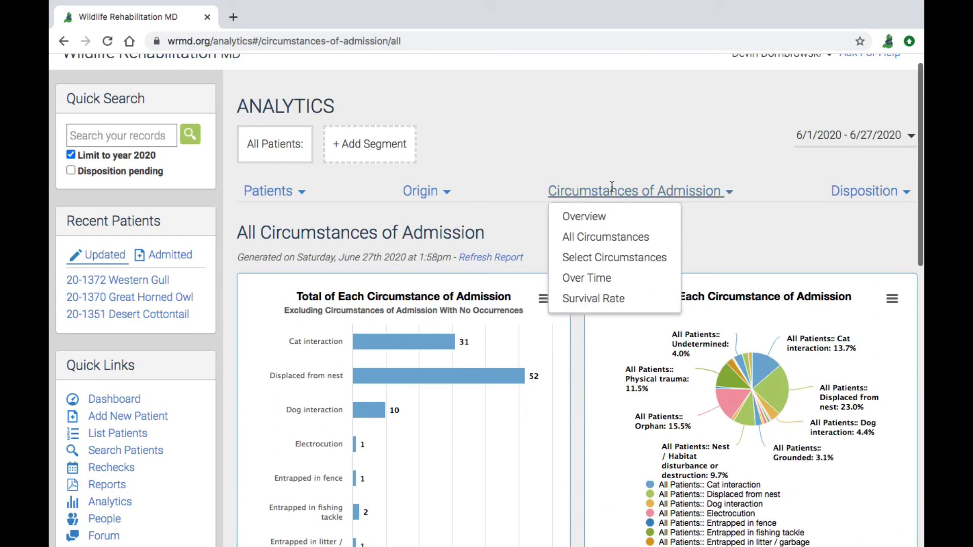
click(628, 259)
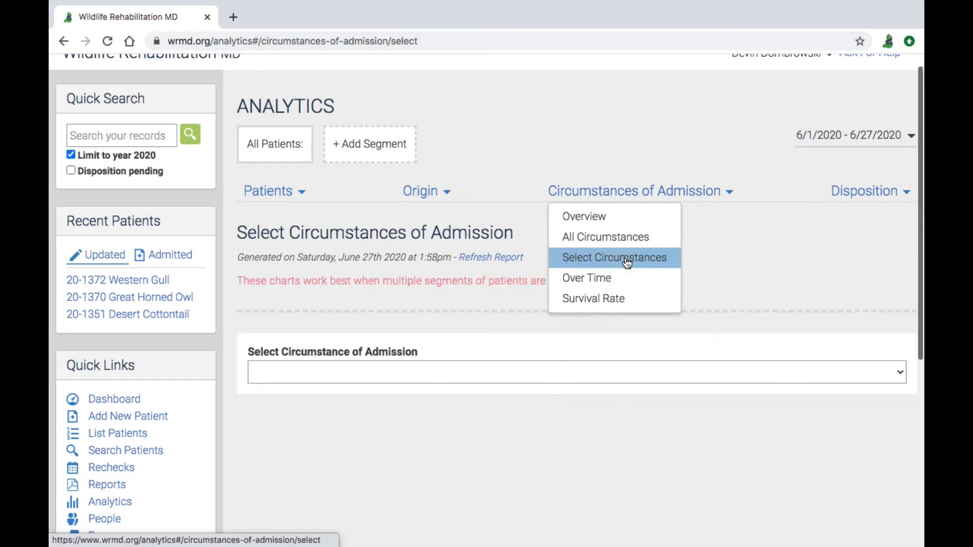
click(733, 279)
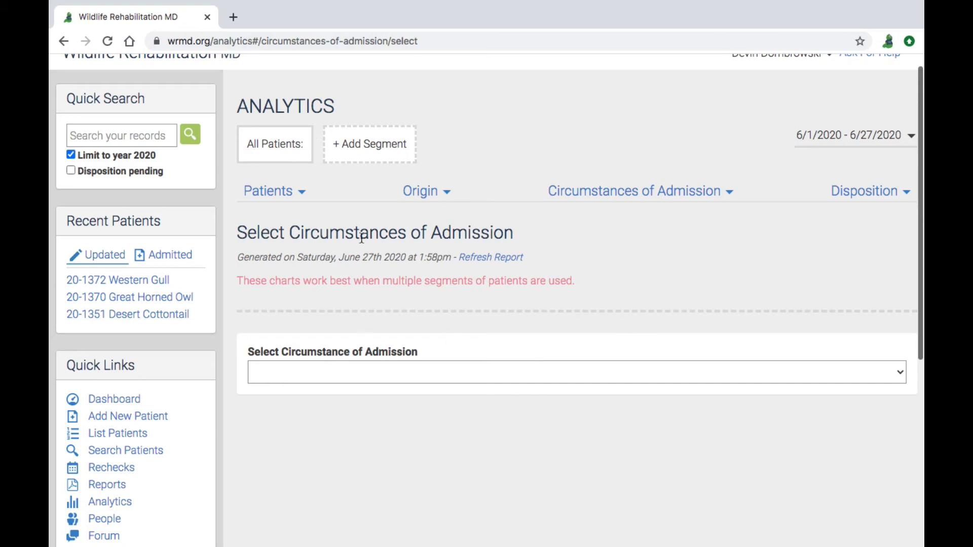
click(348, 379)
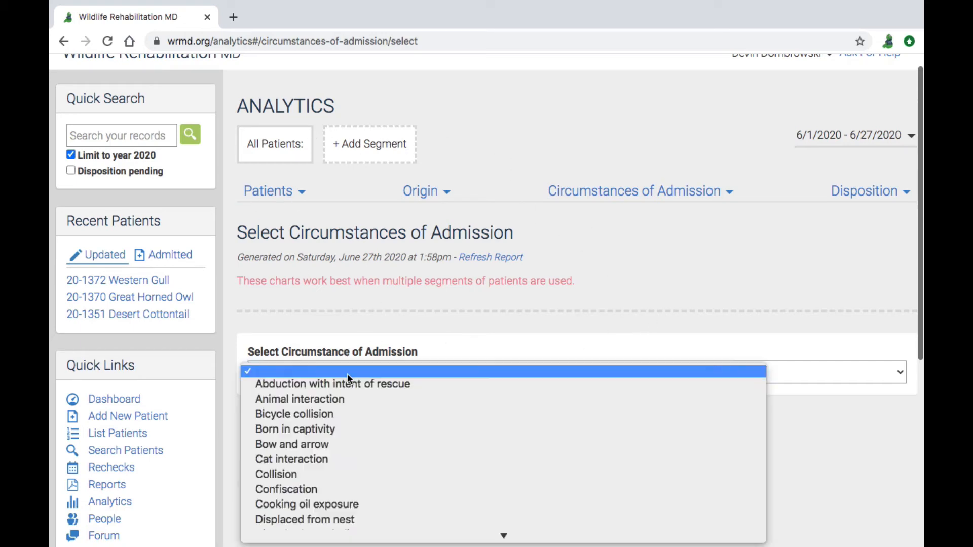
click(293, 459)
scroll(578, 337, down, 3)
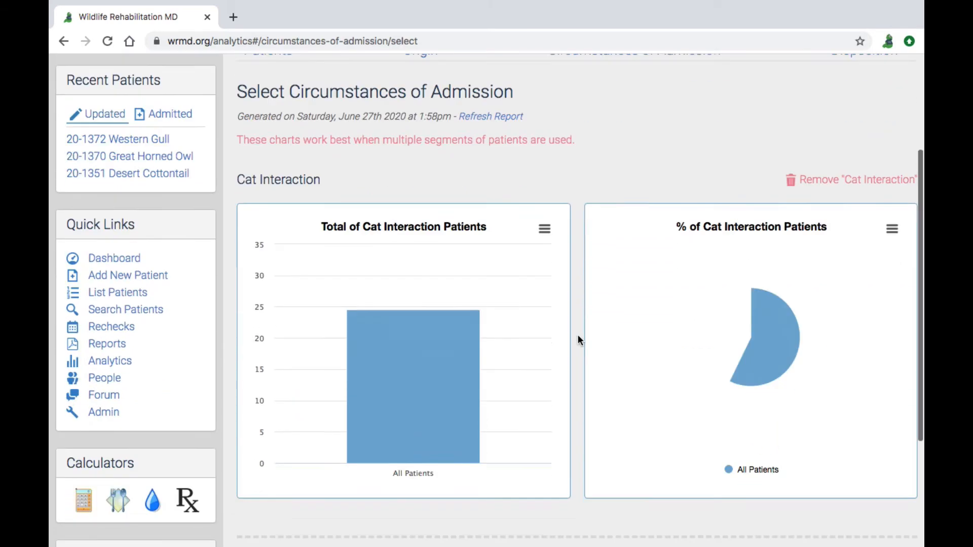
scroll(578, 340, down, 1)
- Add a segment for the taxonomic class Aves and review the cat interaction charts
scroll(583, 288, up, 4)
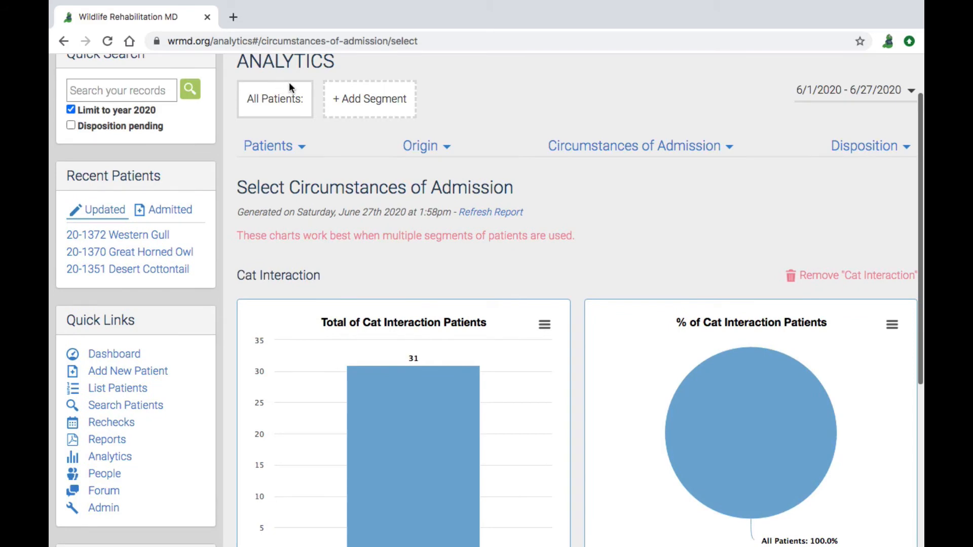
click(368, 106)
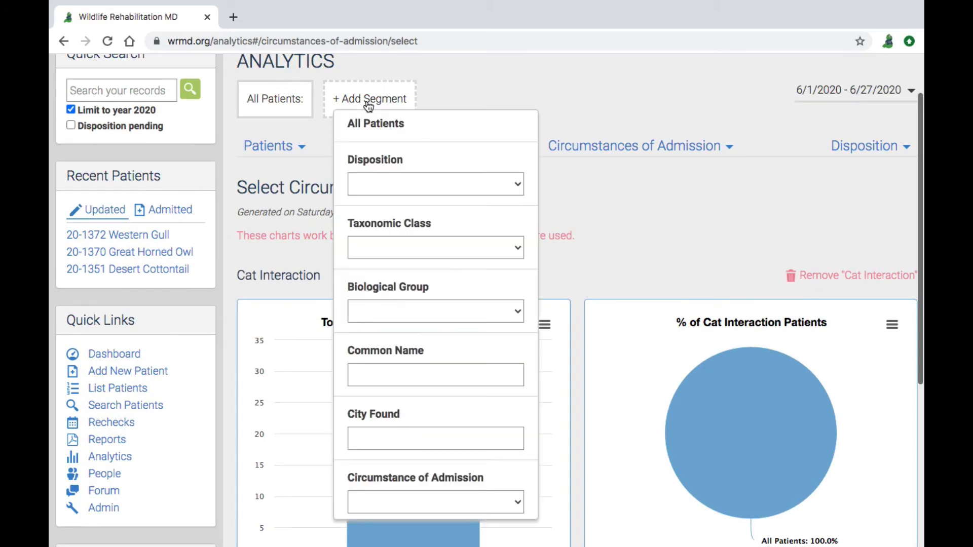
click(421, 246)
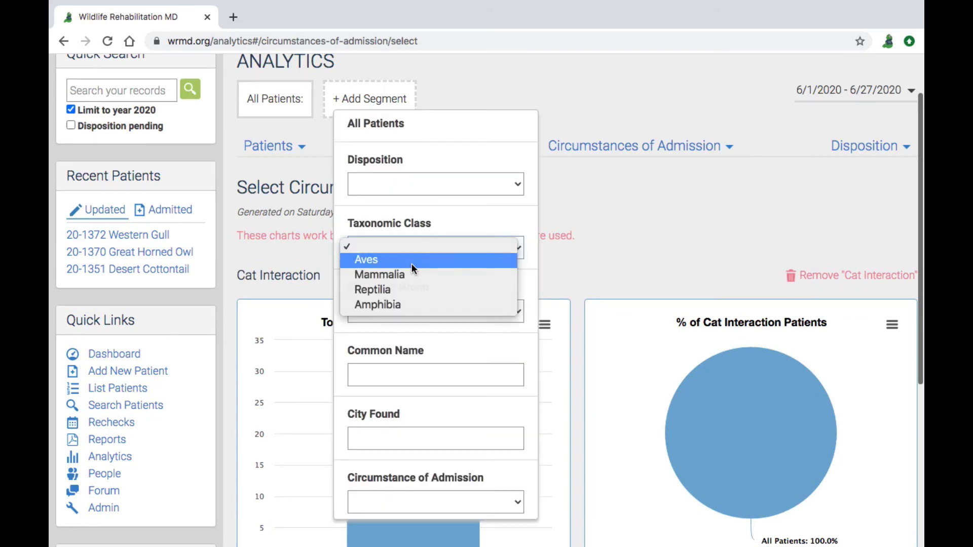
click(411, 261)
scroll(570, 291, down, 3)
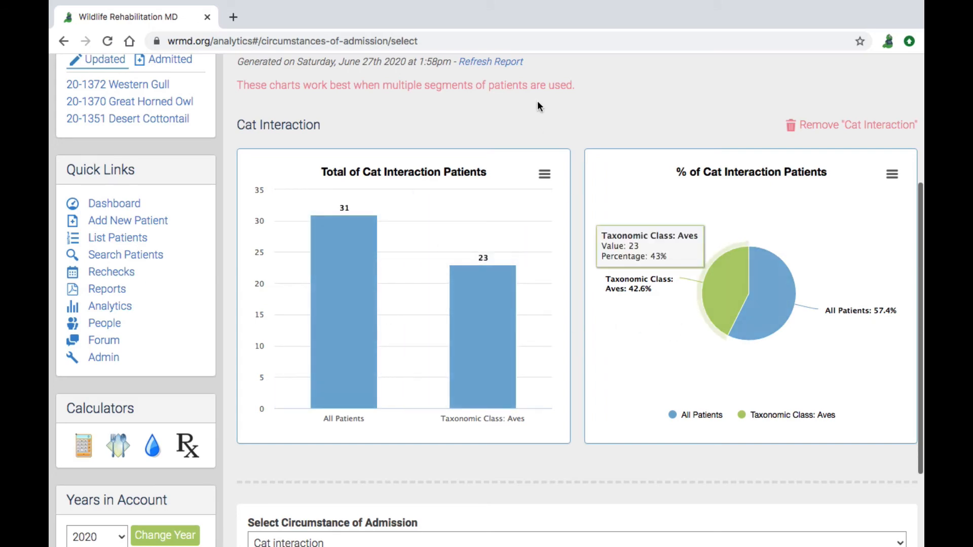
- Add another segment for the taxonomic class Mammalia and compare the segments in the cat interaction charts
scroll(537, 100, up, 2)
scroll(537, 106, up, 1)
click(527, 88)
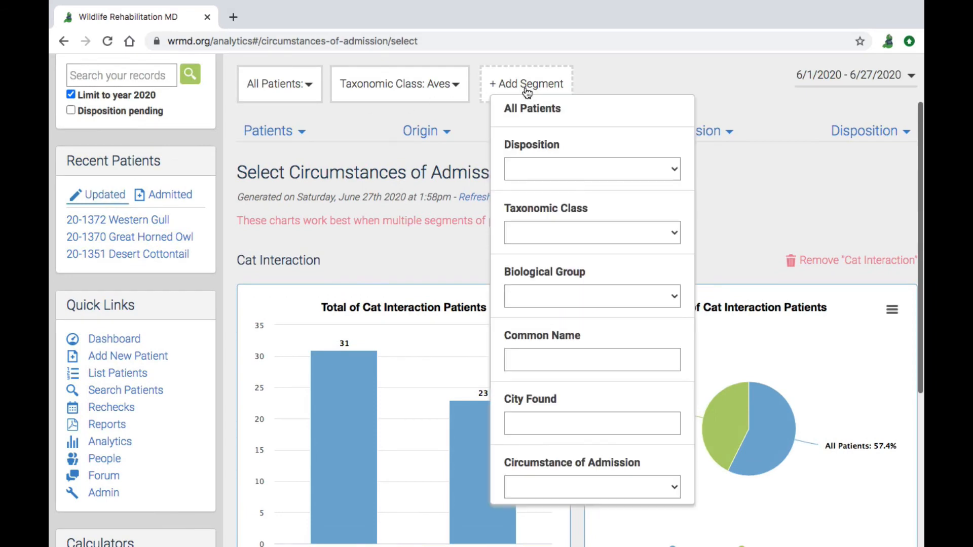
click(560, 243)
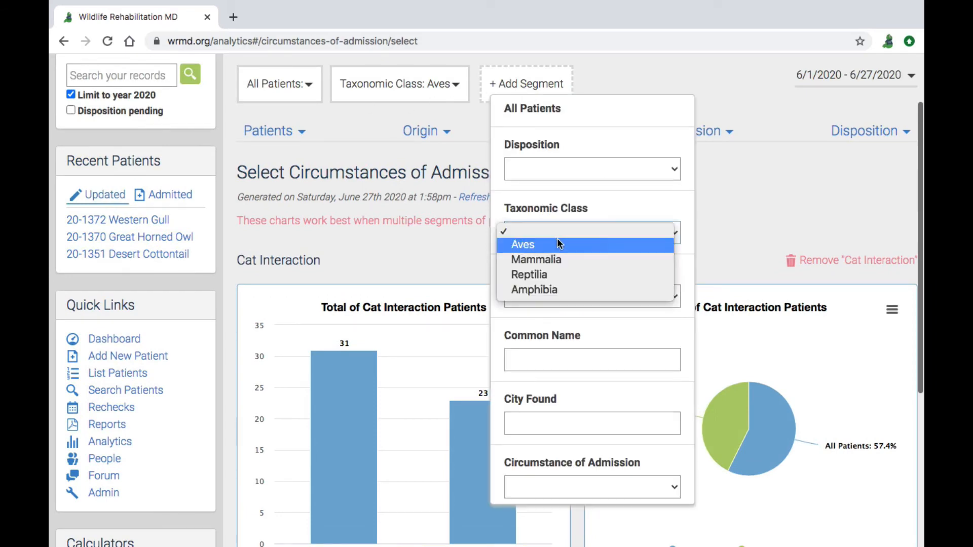
click(551, 260)
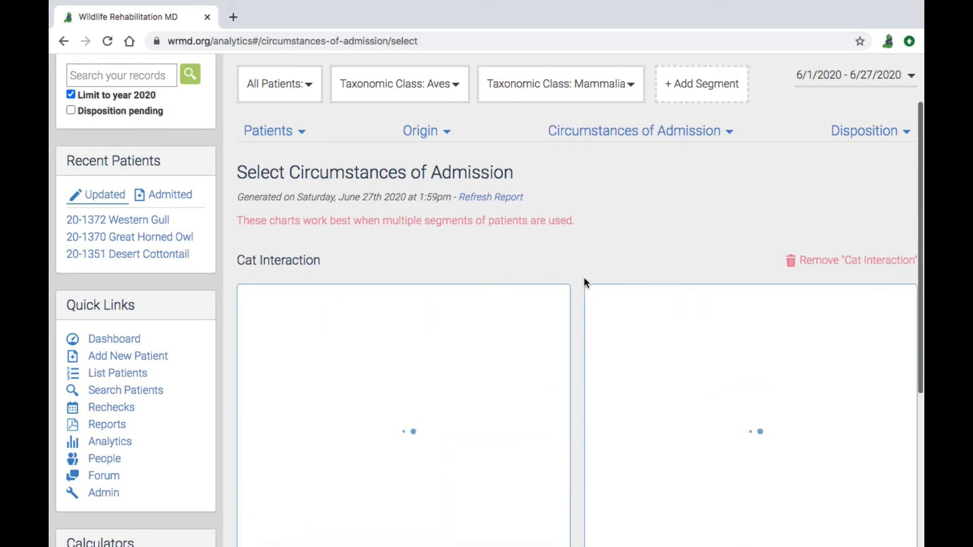
scroll(580, 286, down, 4)
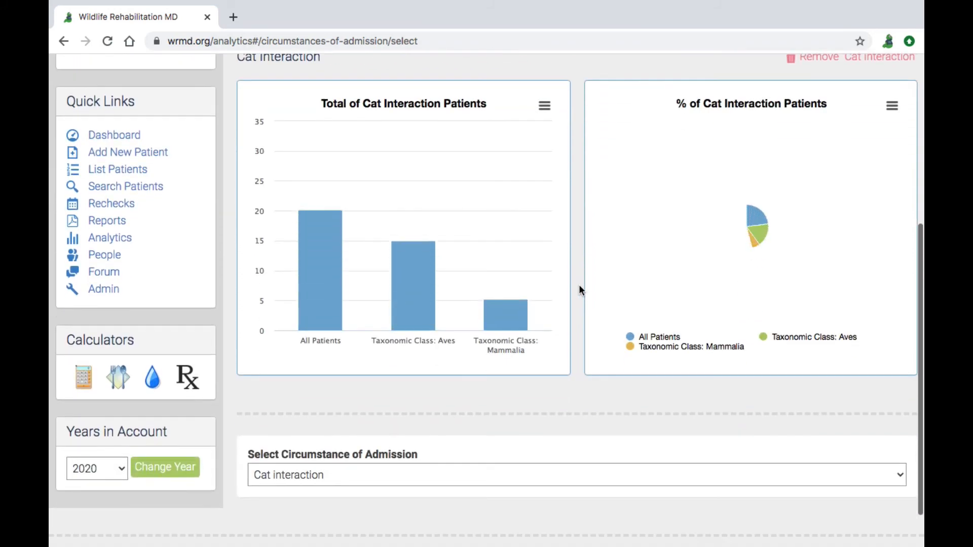
scroll(580, 289, up, 1)
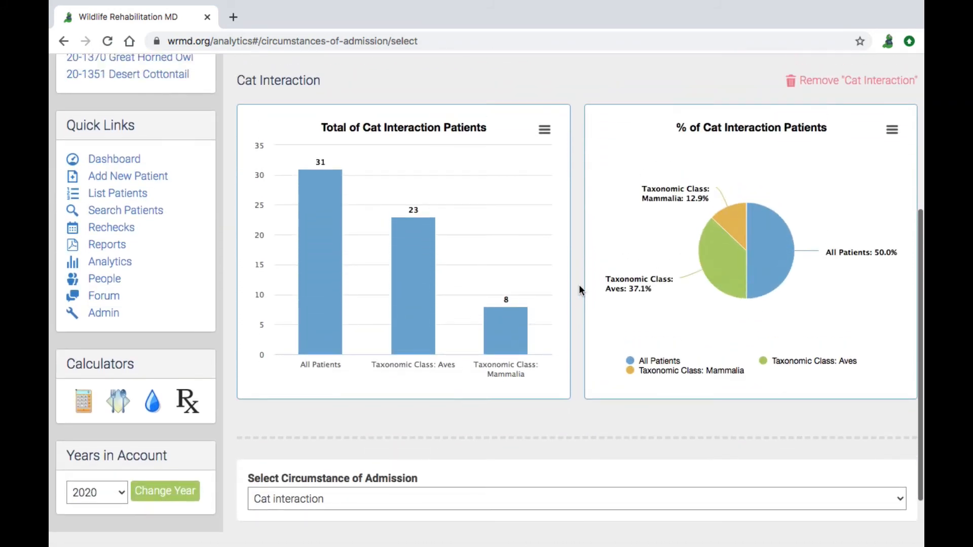
- Add charts for the Vehicle collision circumstance of admission below the cat interaction charts
scroll(579, 285, down, 2)
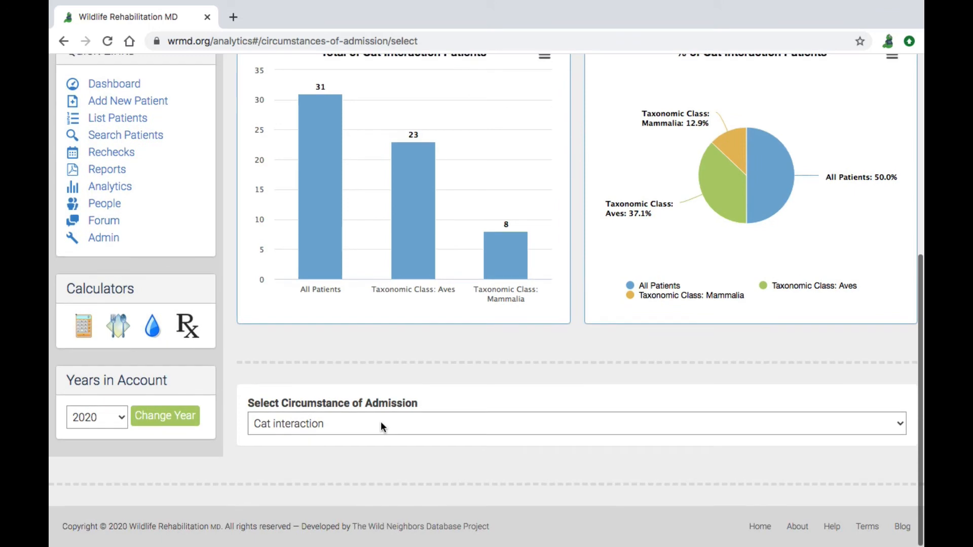
click(382, 424)
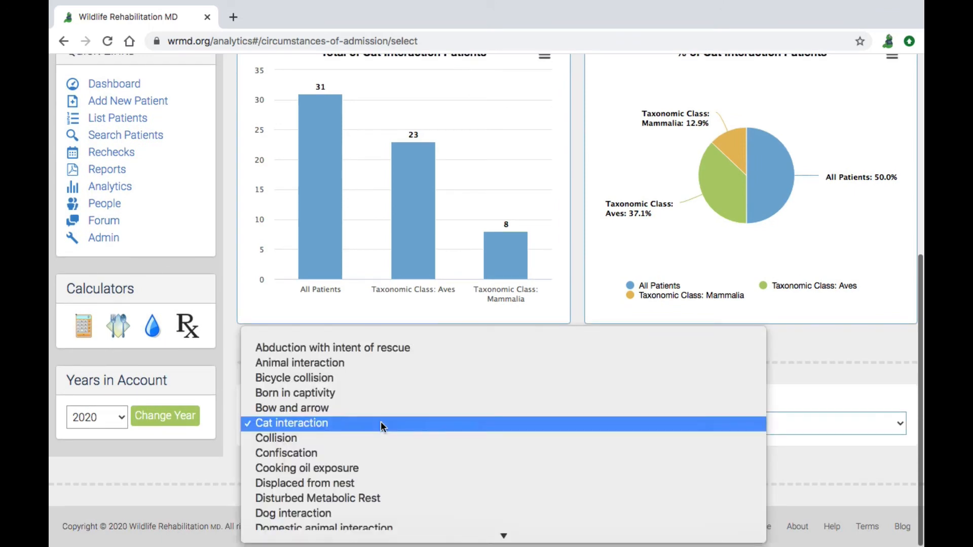
key(v)
key(Return)
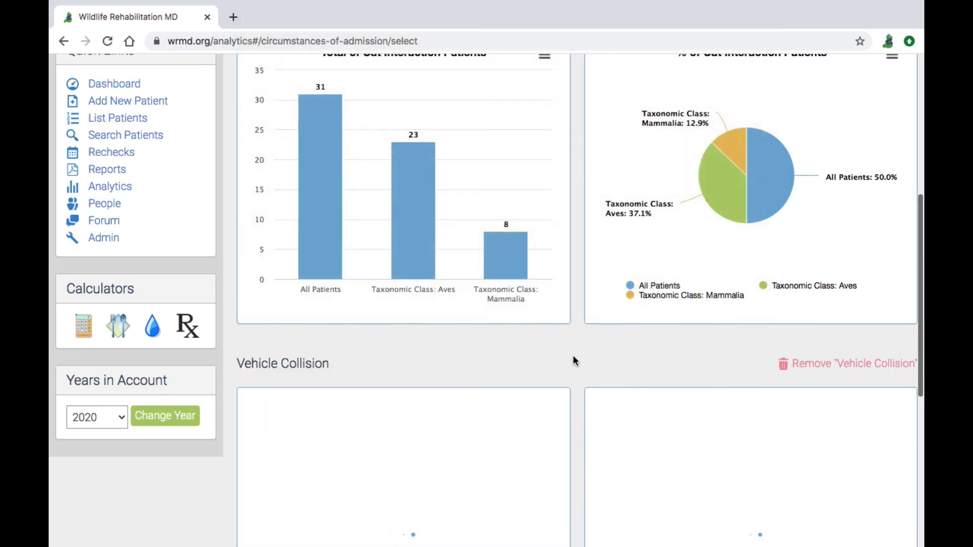
- Review the vehicle collision charts and remove the Aves and Mammalia segments from the analytics
scroll(574, 360, down, 5)
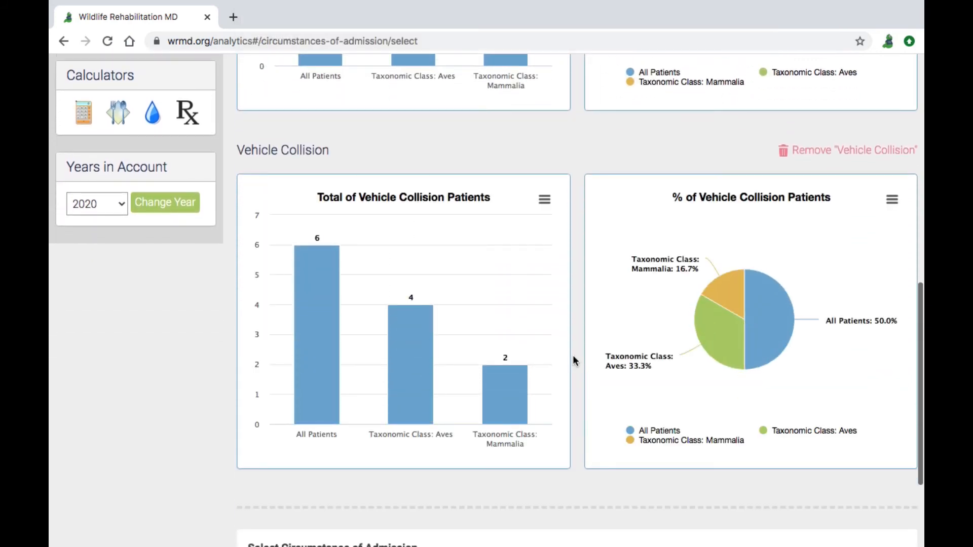
scroll(573, 355, up, 1)
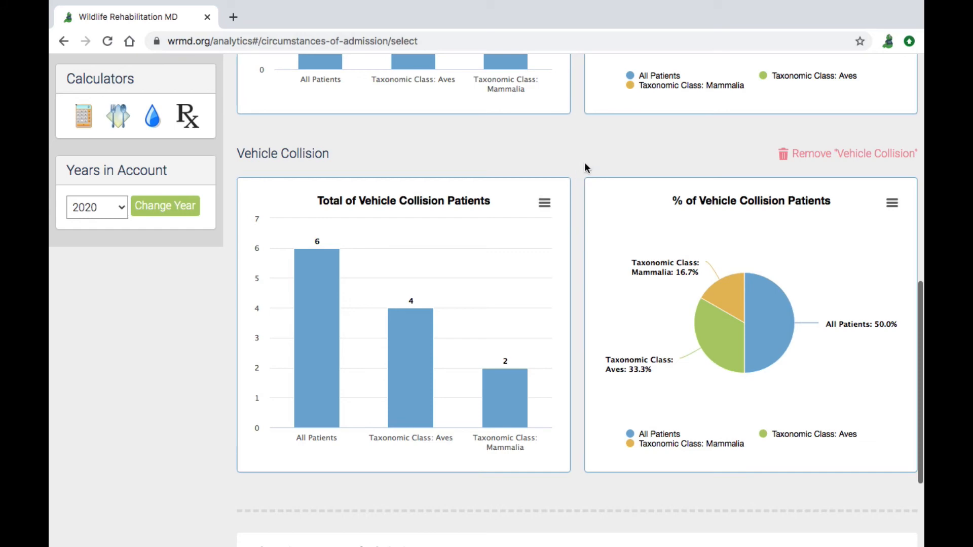
scroll(586, 160, up, 10)
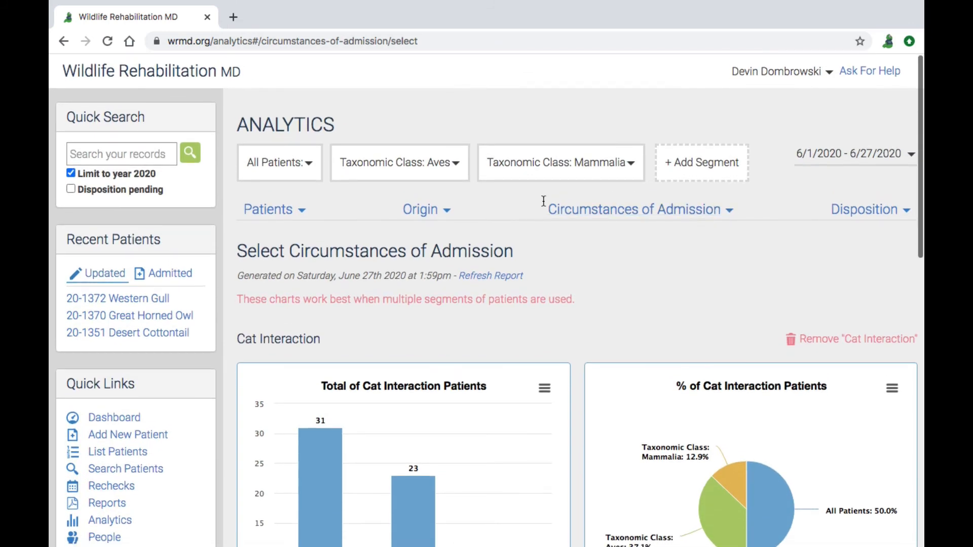
click(455, 164)
click(403, 188)
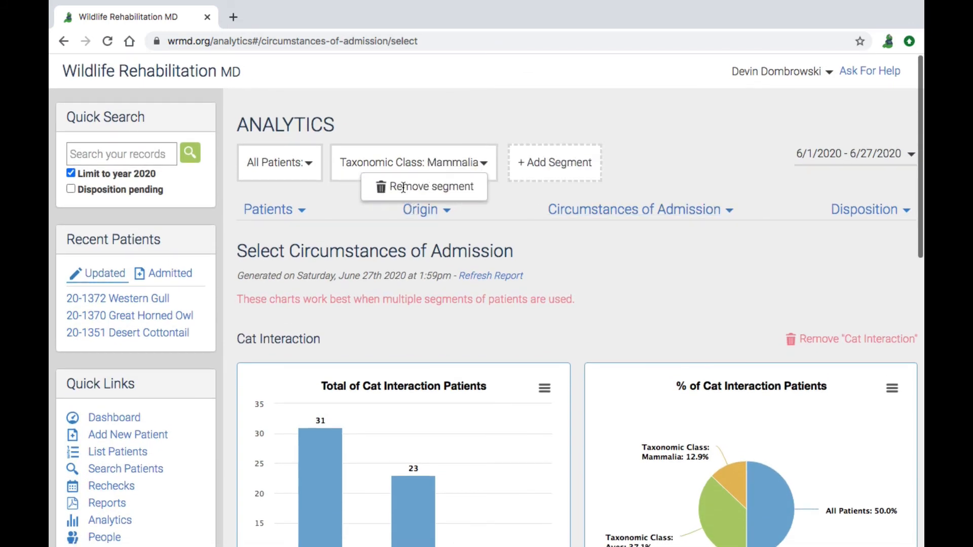
click(403, 187)
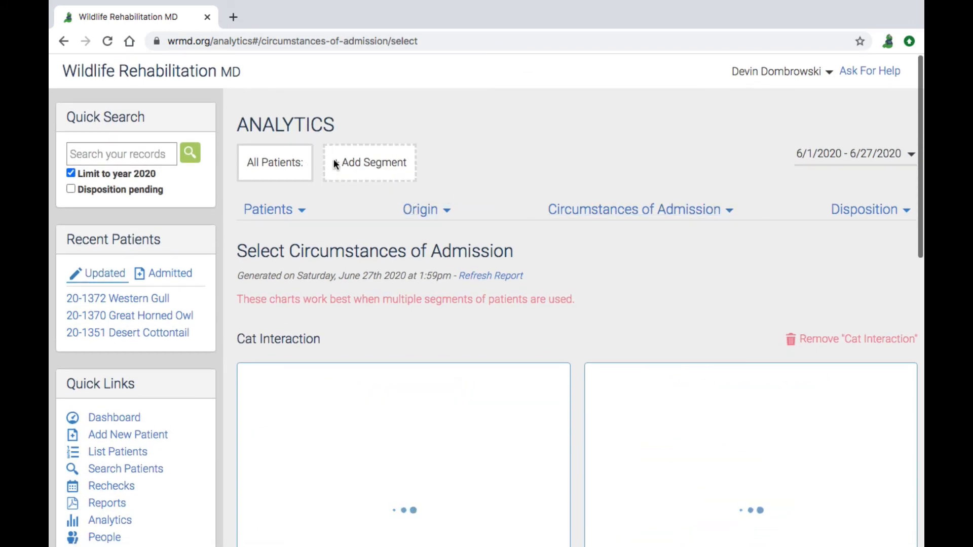
- Open the circumstances of admission Over Time report and review its chart and legend
click(612, 206)
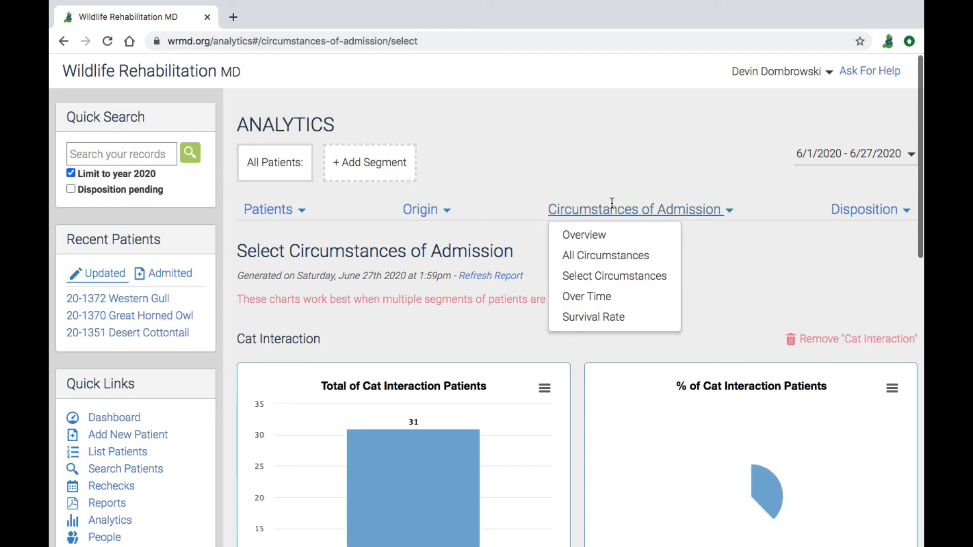
click(592, 299)
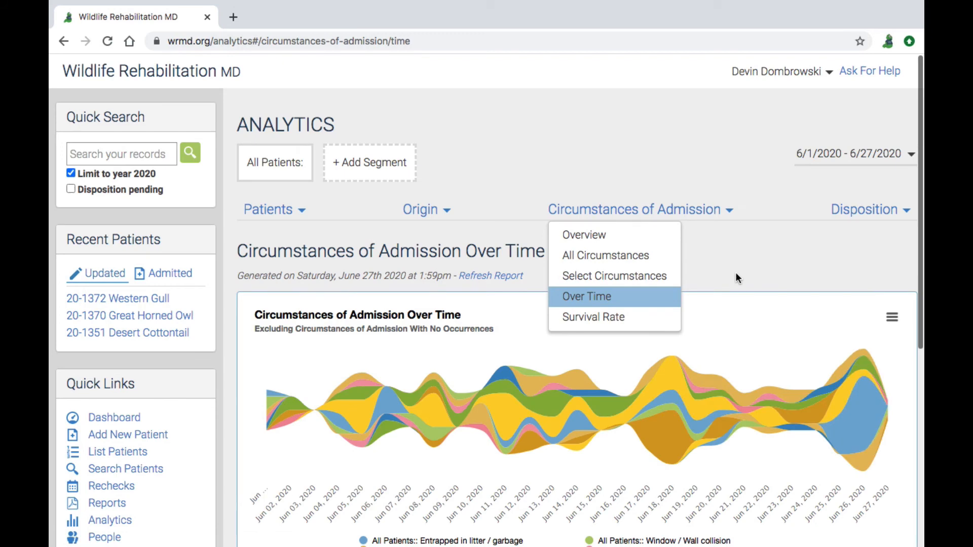
scroll(737, 278, down, 2)
click(738, 211)
scroll(738, 210, down, 5)
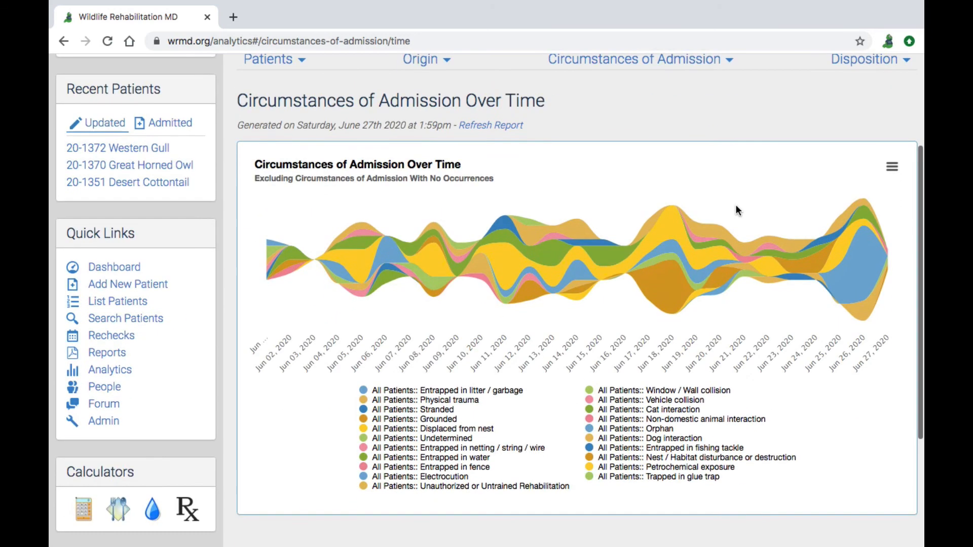
scroll(738, 210, up, 2)
scroll(737, 210, up, 5)
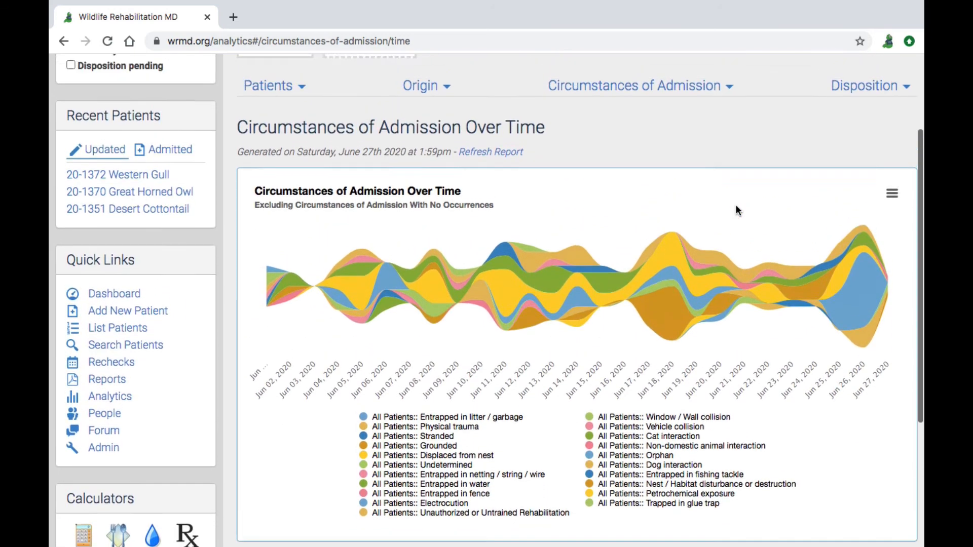
- Open the circumstances of admission Survival Rate report and examine the rates for each circumstance
click(658, 216)
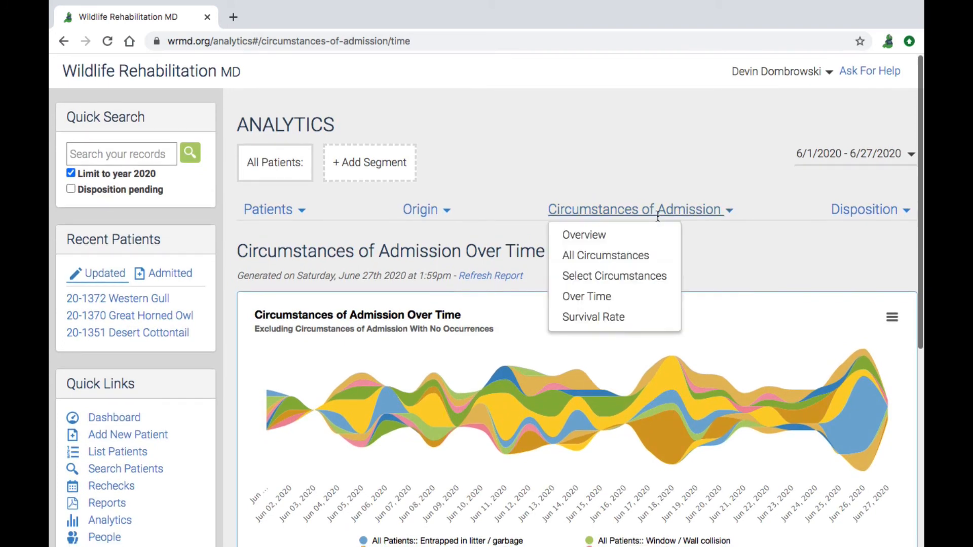
click(611, 317)
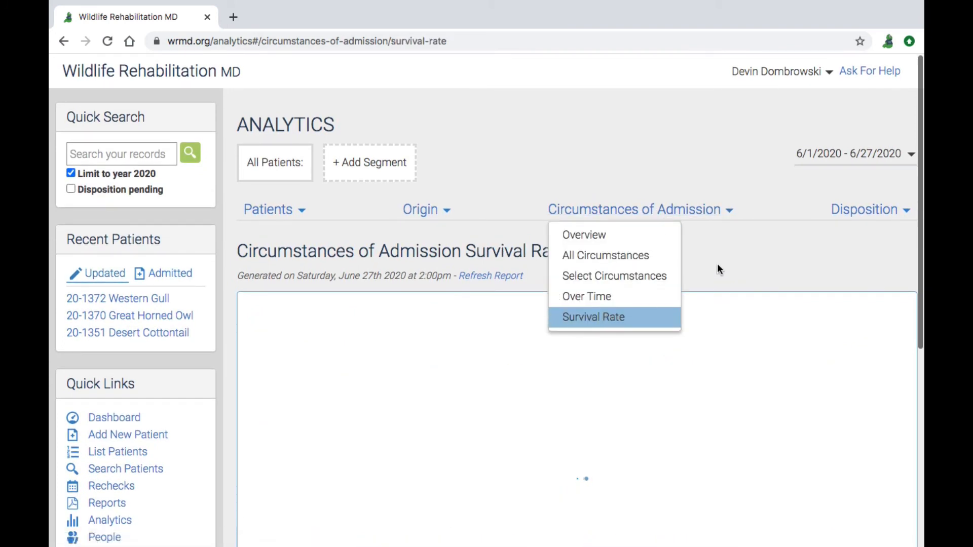
scroll(718, 268, down, 4)
scroll(719, 268, down, 1)
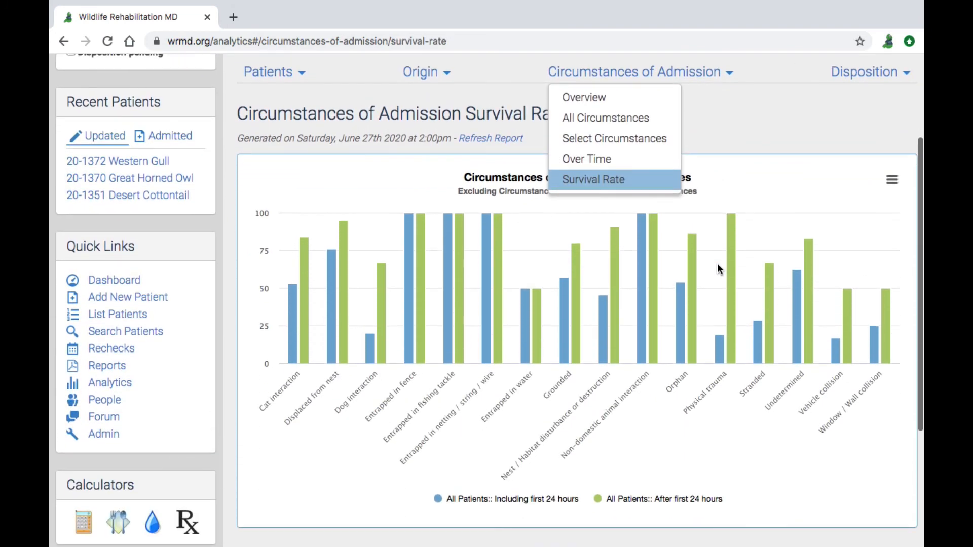
click(729, 153)
scroll(729, 153, up, 4)
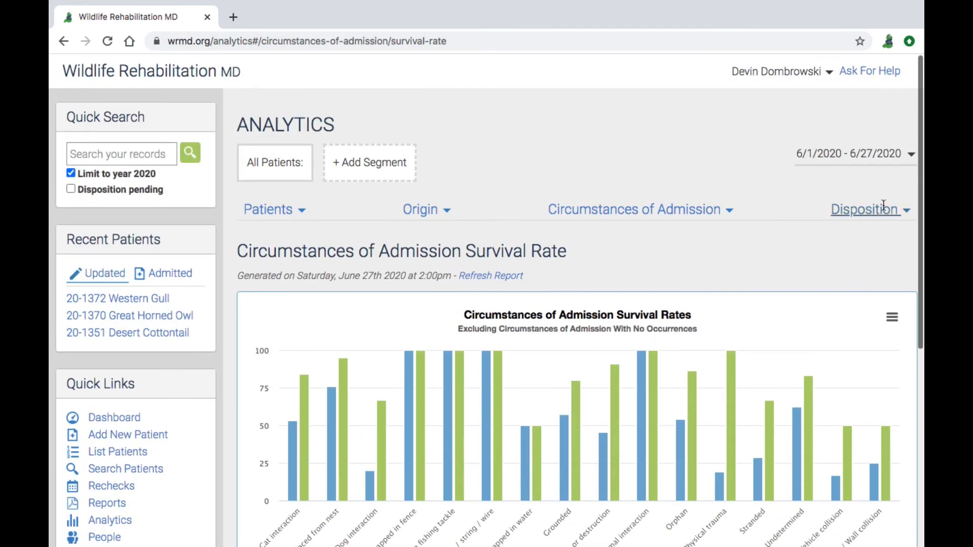
- Open the disposition Overview report and review its patient totals and the Patients Dispositioned chart
click(867, 210)
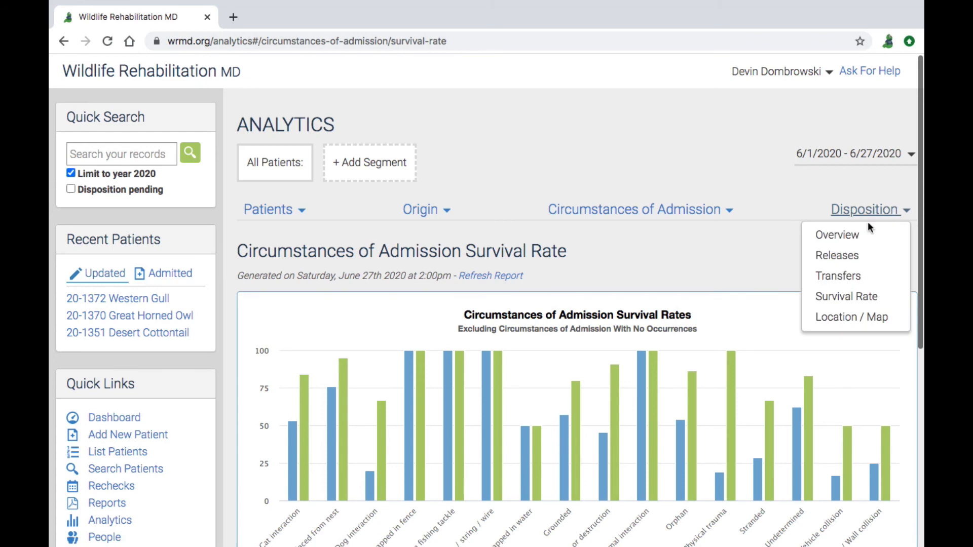
click(837, 235)
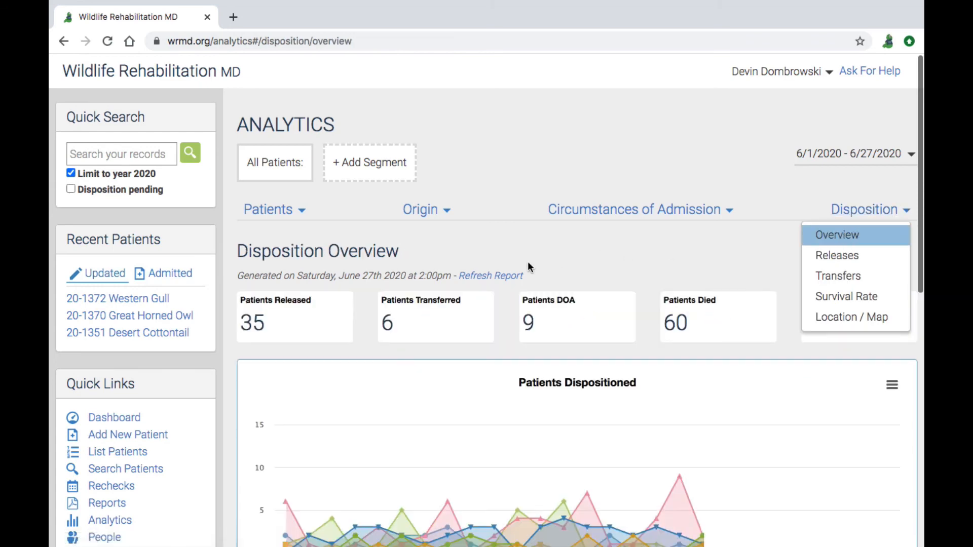
scroll(507, 314, down, 3)
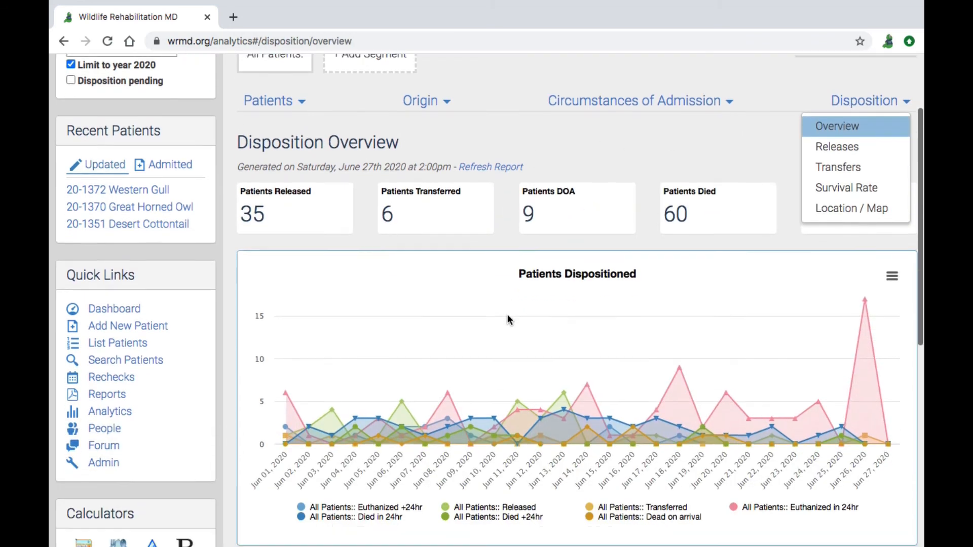
scroll(508, 319, down, 1)
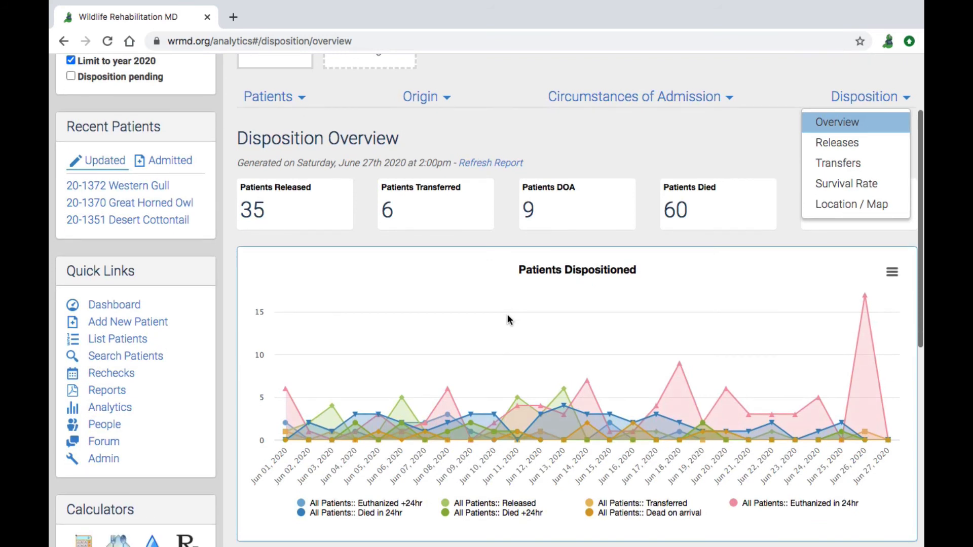
- View the disposition Releases report with its release type and release rate charts, and the Transfers report
click(859, 144)
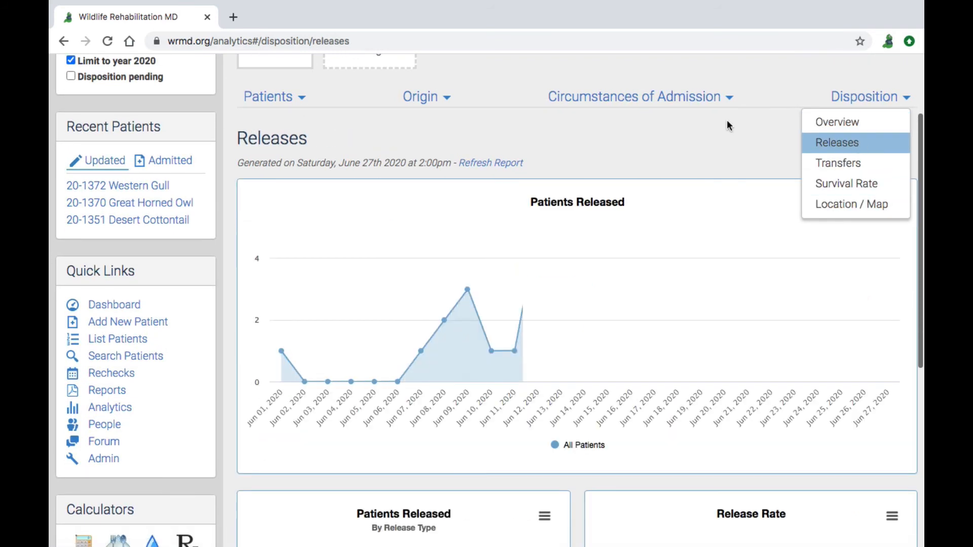
scroll(654, 132, down, 5)
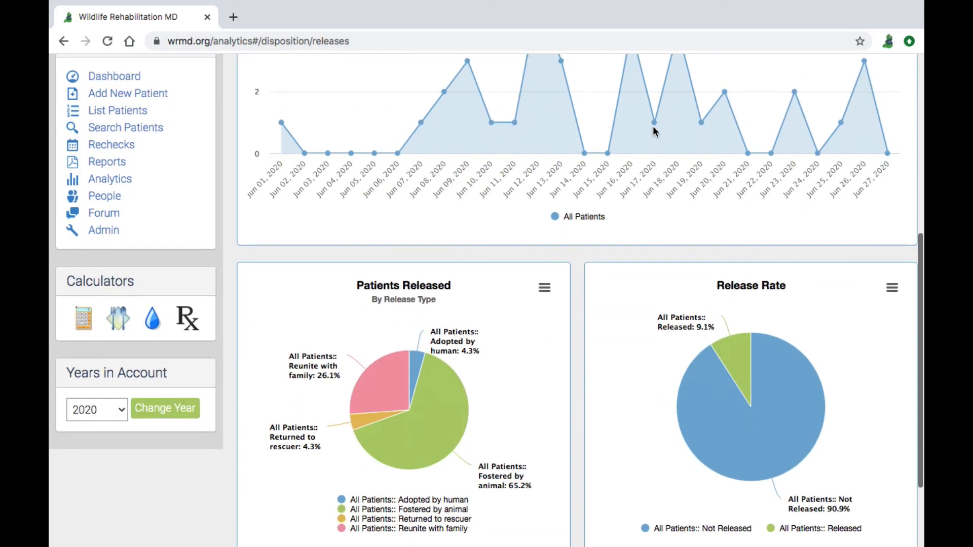
scroll(653, 131, up, 5)
click(829, 175)
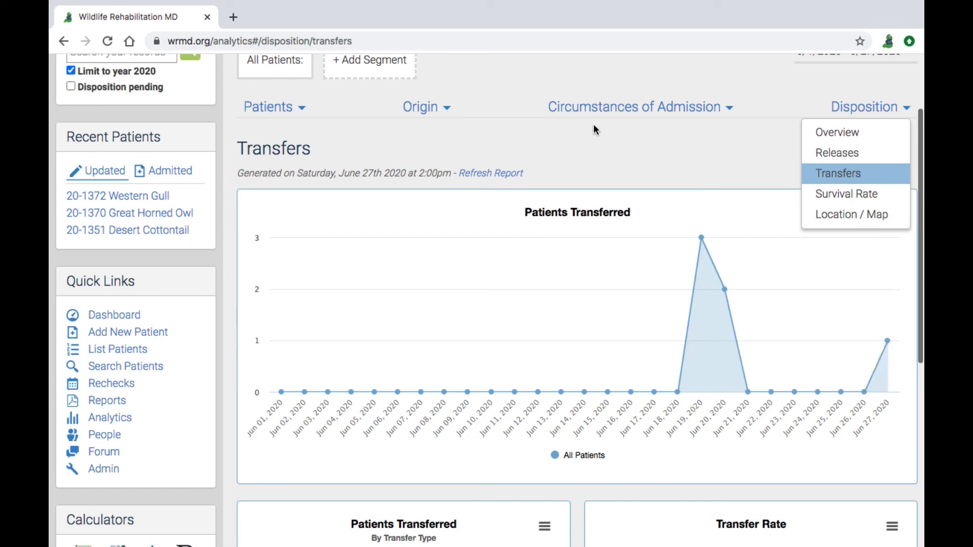
- View the disposition Survival Rate report and the Location / Map report for all patients
click(859, 195)
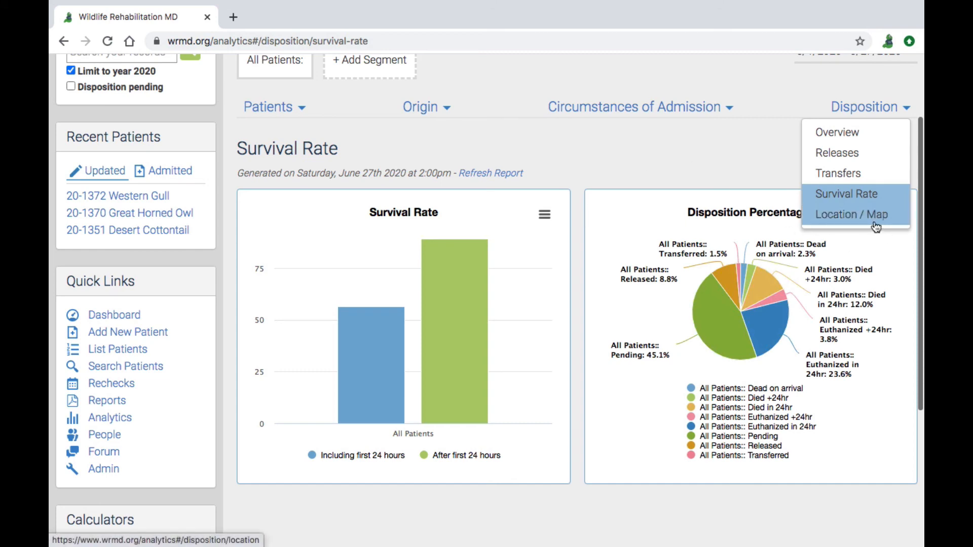
click(842, 215)
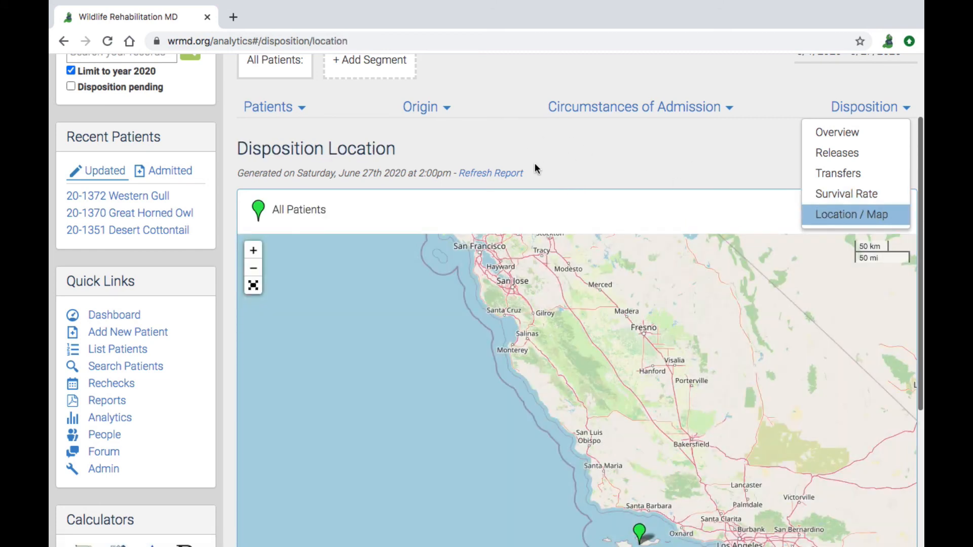
scroll(536, 165, down, 2)
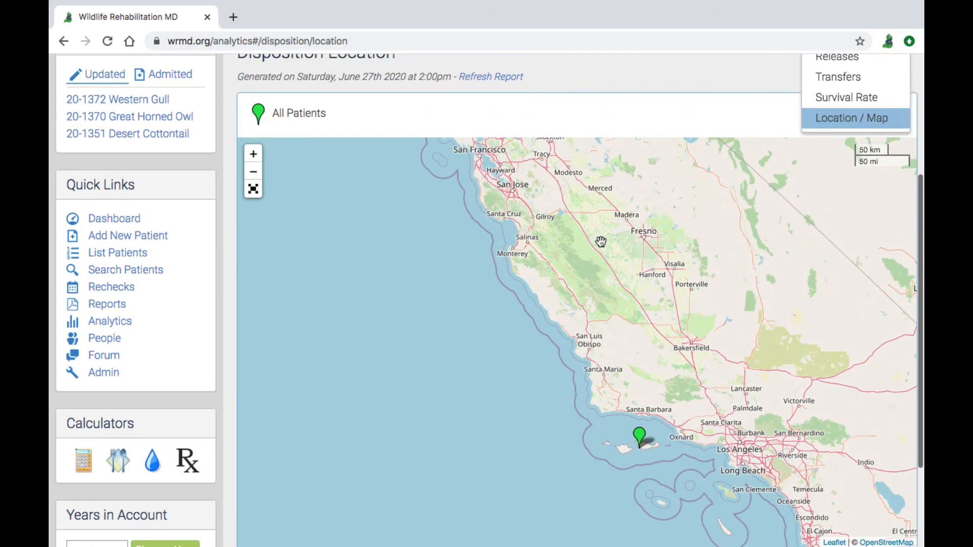
scroll(722, 116, up, 4)
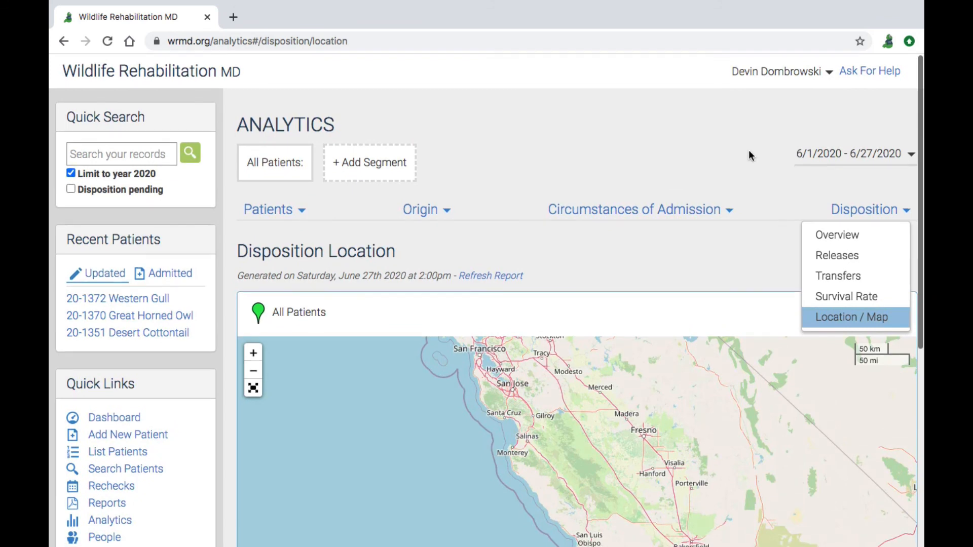
click(778, 226)
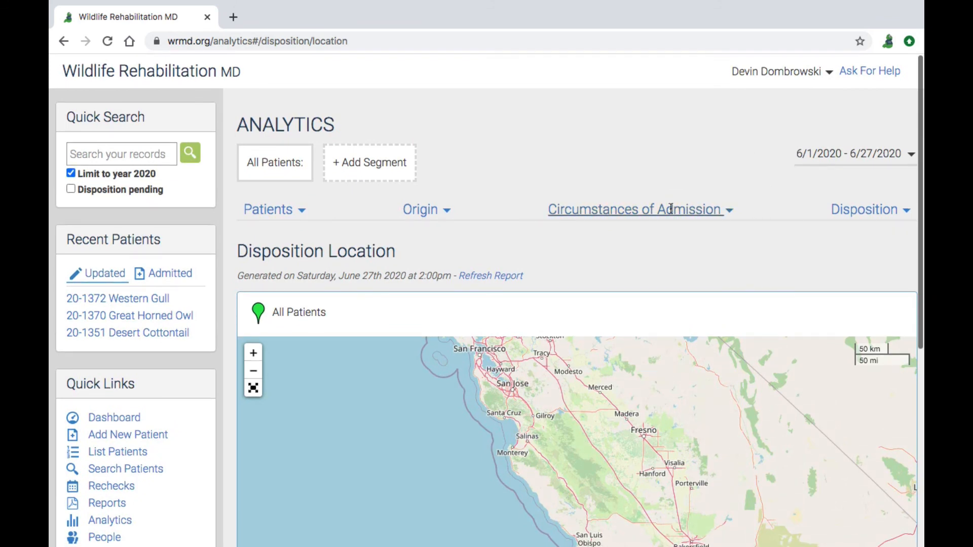
- Return to the Patients Overview report and bring up its Patients Admitted chart
click(652, 208)
click(286, 207)
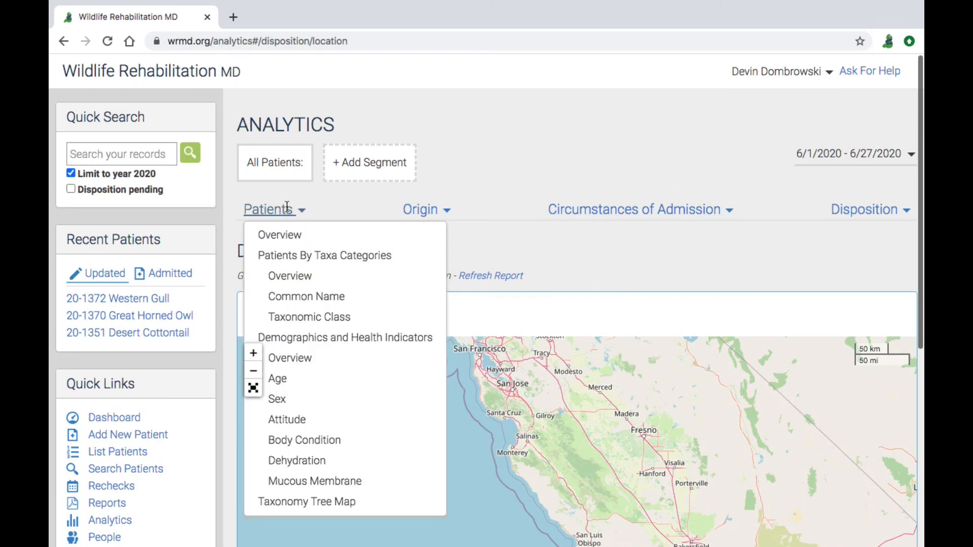
click(281, 235)
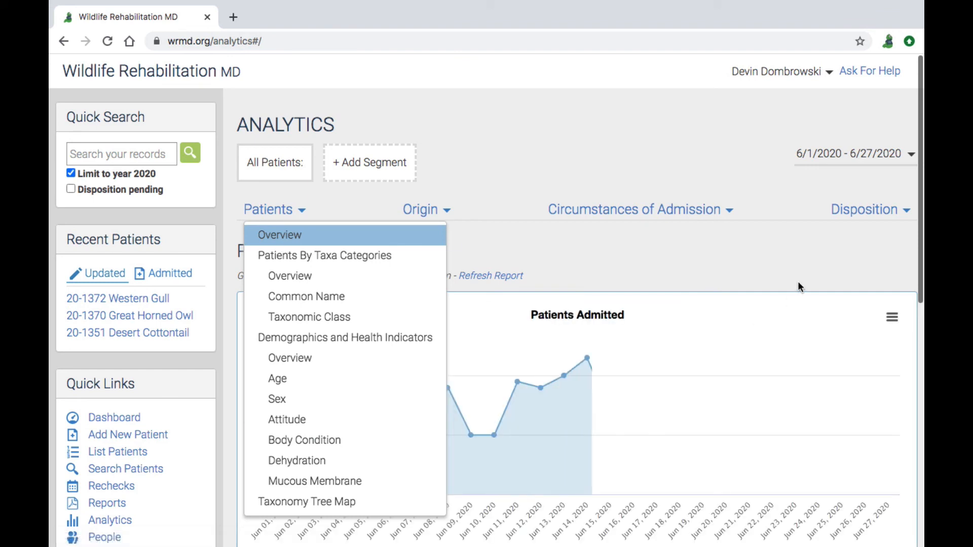
scroll(800, 280, down, 3)
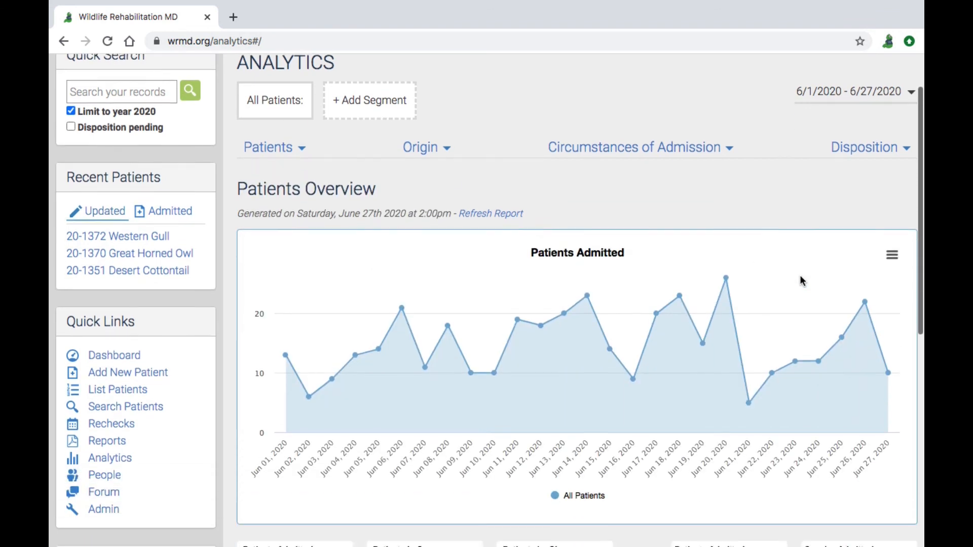
scroll(800, 275, down, 3)
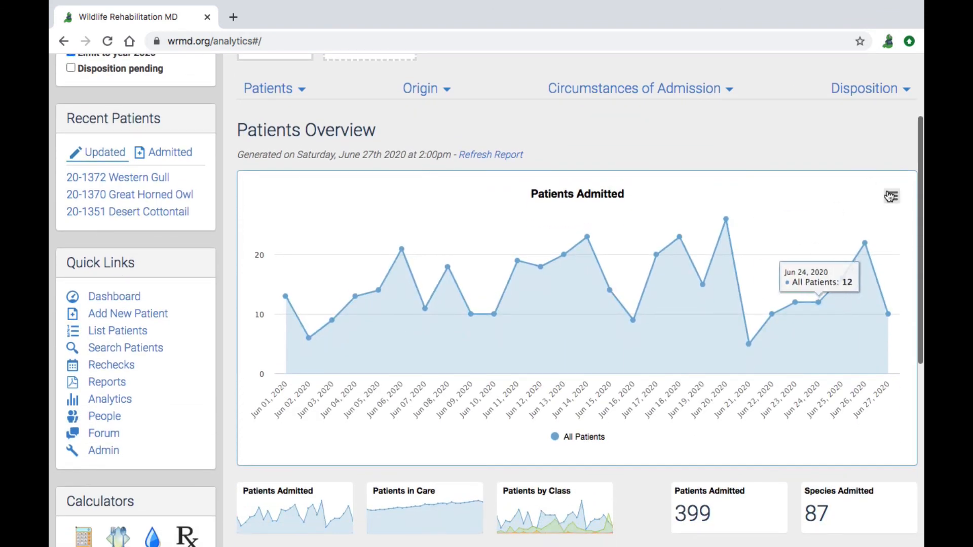
- View the Patients Admitted chart in full screen and return to the report
click(891, 196)
click(865, 212)
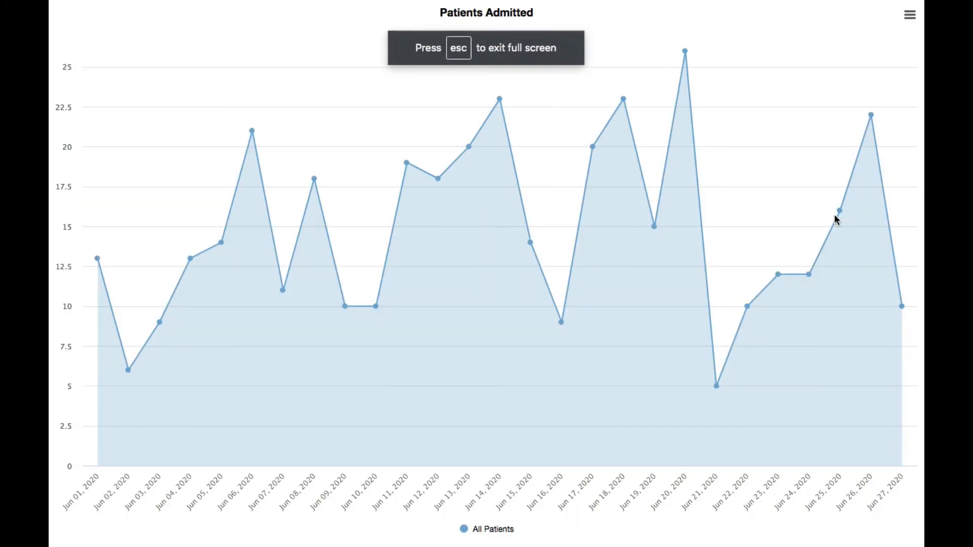
mouse_move(785, 143)
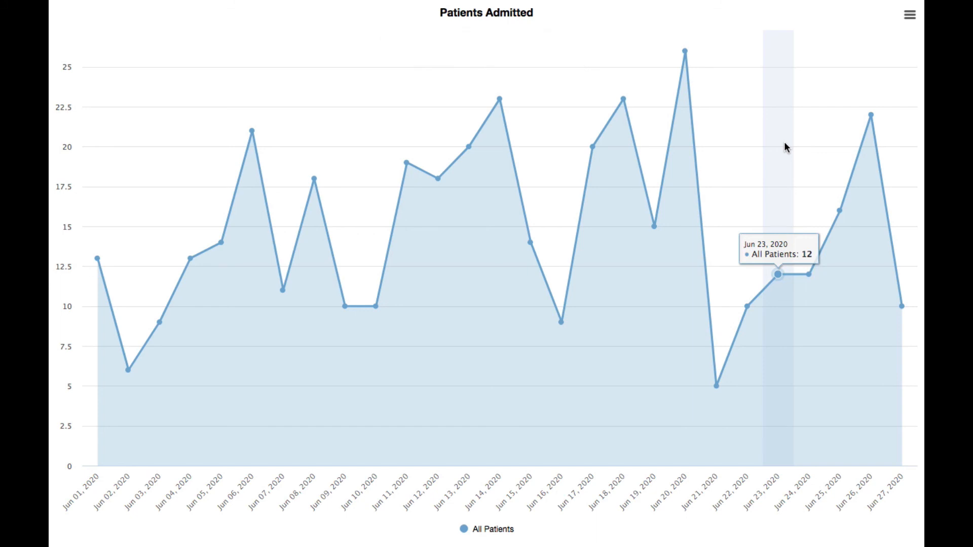
key(Escape)
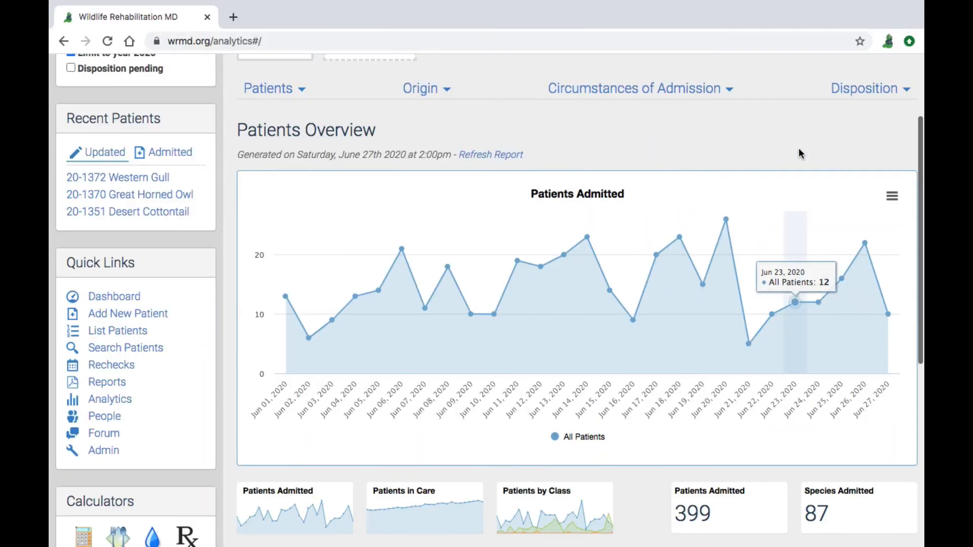
- Review the print, image download, data export and data table options for the Patients Admitted chart
click(891, 199)
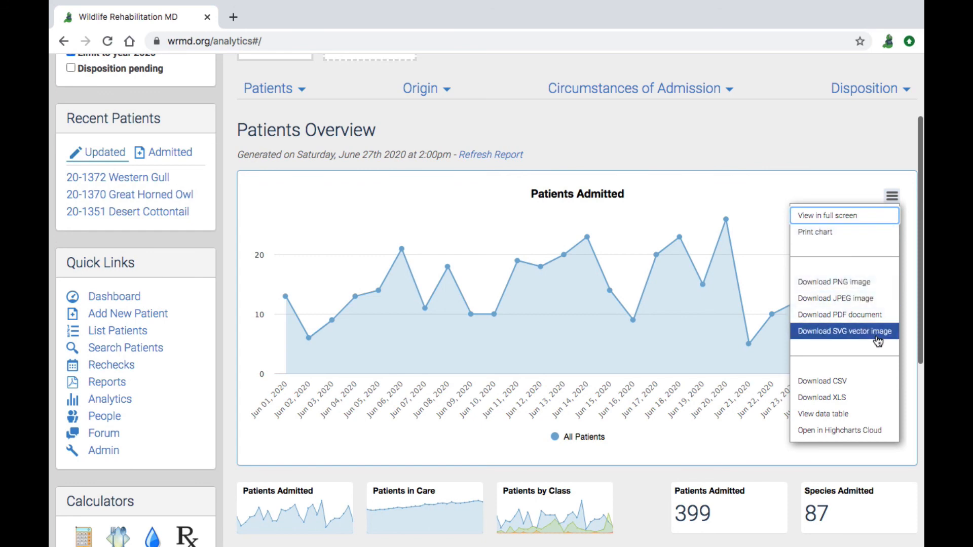
click(861, 392)
scroll(753, 145, up, 1)
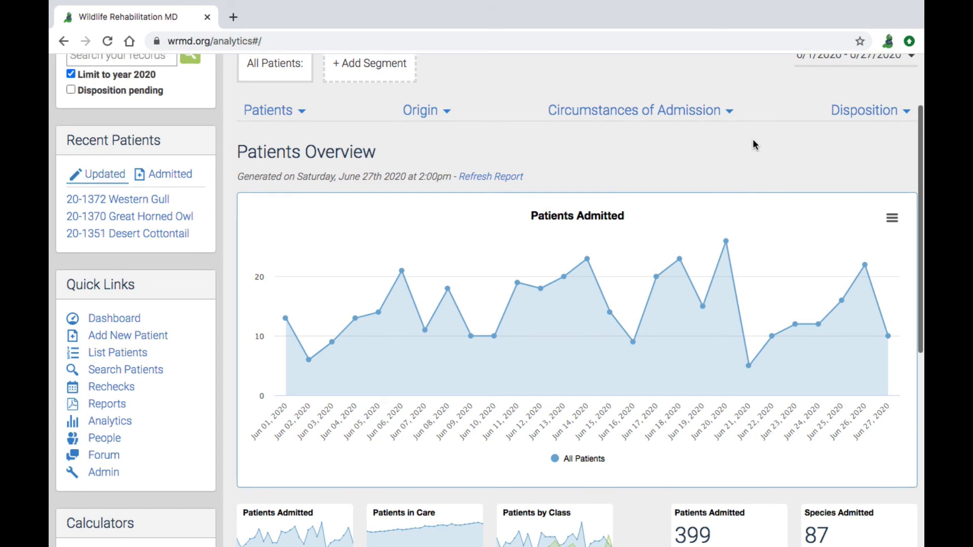
scroll(754, 145, up, 2)
scroll(754, 145, up, 1)
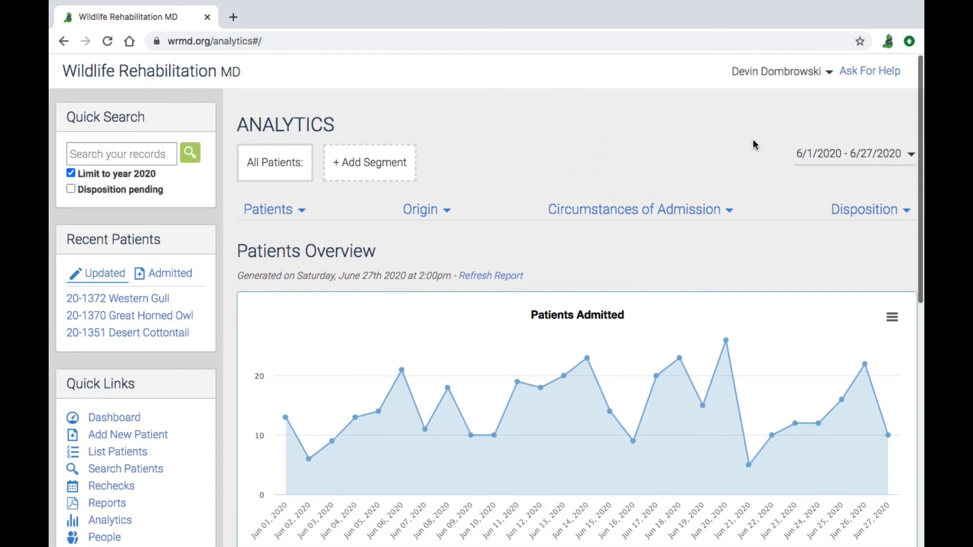